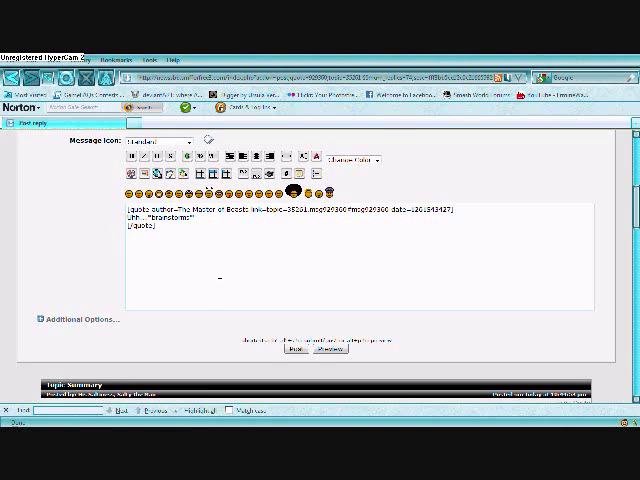
pyautogui.write('ugh')
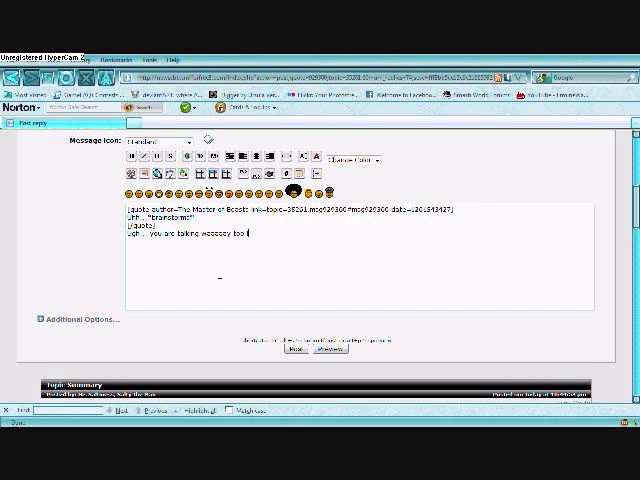
pyautogui.write(' master man, you')
pyautogui.write(' are like my fa')
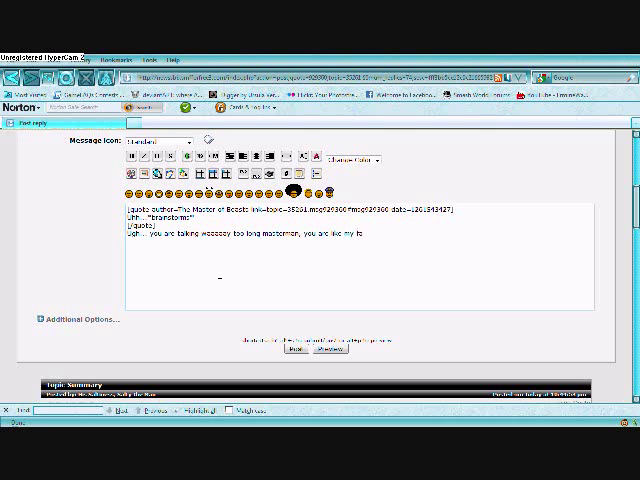
pyautogui.write(')')
# Submit the 'you are my favorite :-)' reply and return to the Brawler's Paradise board index.
pyautogui.hotkey('alt', 's')
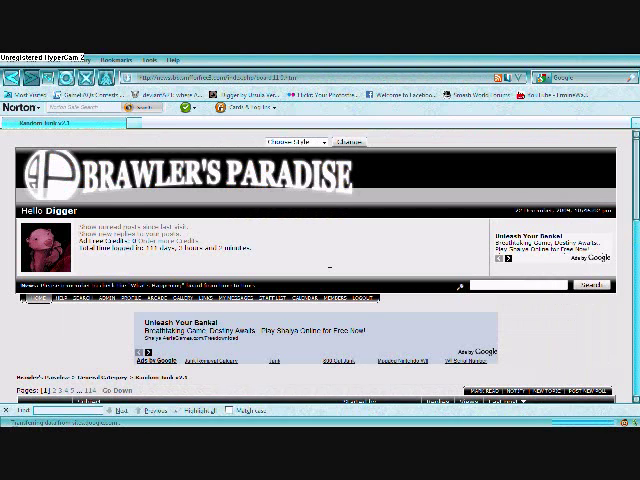
pyautogui.scroll(-1, 350, 217)
pyautogui.scroll(-2, 350, 217)
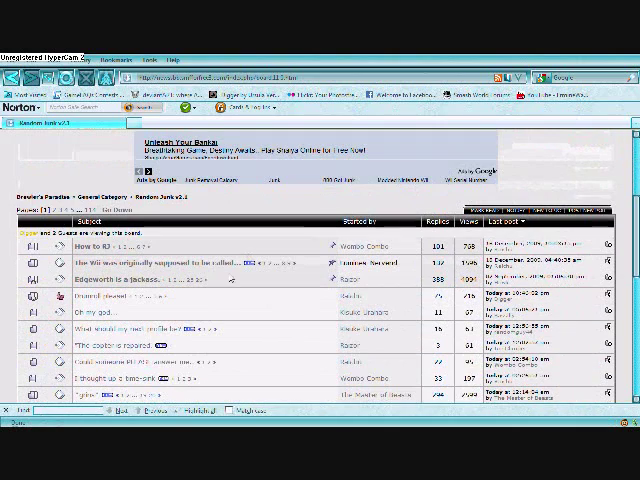
pyautogui.click(50, 198)
pyautogui.scroll(-3, 157, 286)
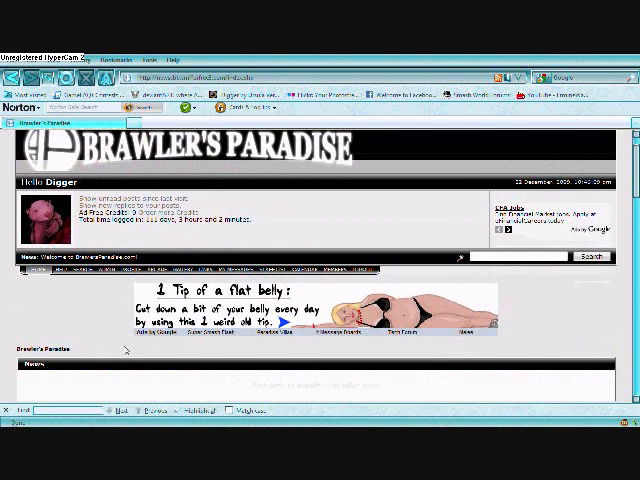
pyautogui.scroll(1, 170, 280)
# Select 'Shut Up Already' from the forum style list and apply it.
pyautogui.click(305, 144)
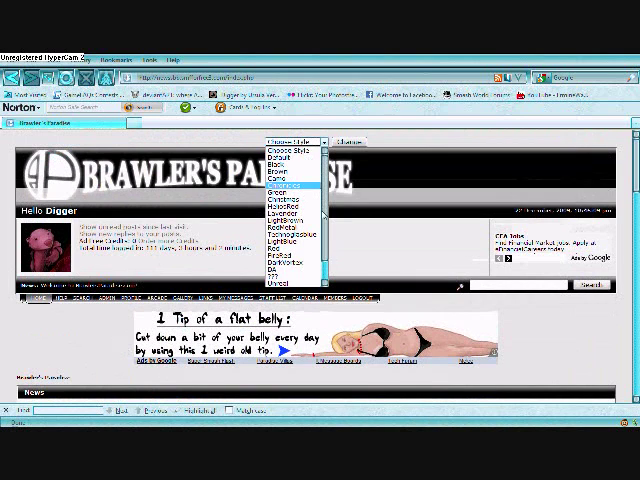
pyautogui.scroll(-1, 295, 265)
pyautogui.click(292, 283)
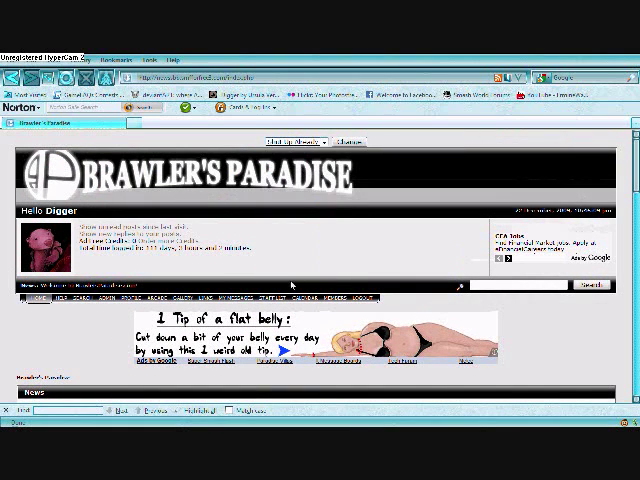
pyautogui.click(341, 143)
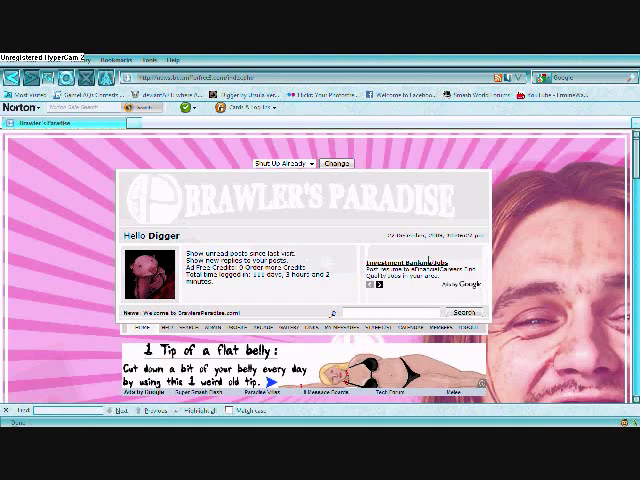
pyautogui.scroll(-1, 622, 257)
pyautogui.scroll(-2, 622, 257)
pyautogui.scroll(-2, 622, 257)
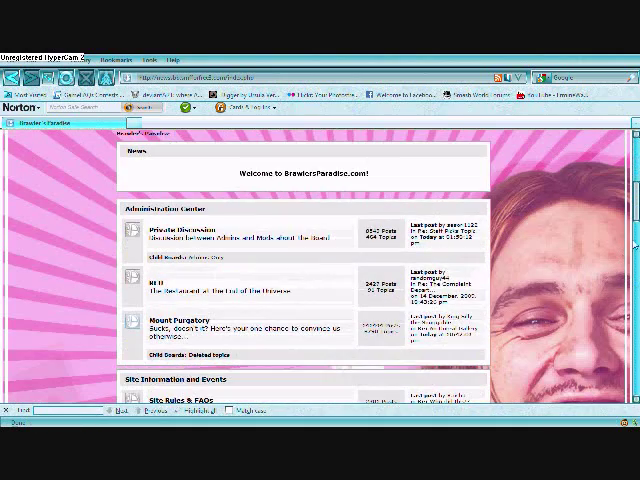
pyautogui.scroll(-6, 622, 257)
pyautogui.scroll(-2, 622, 257)
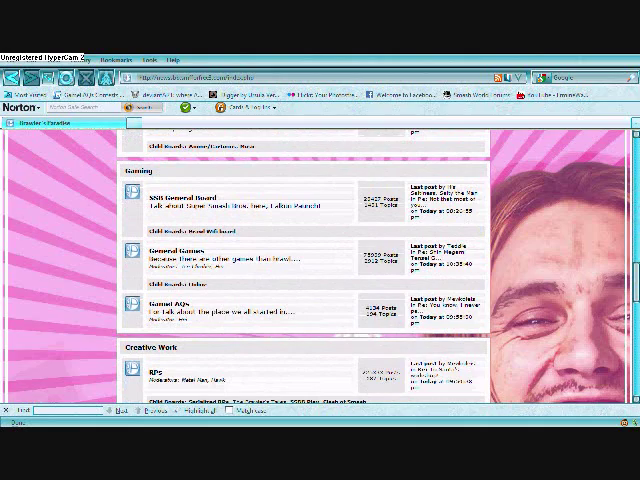
pyautogui.scroll(-5, 622, 257)
pyautogui.scroll(-3, 622, 257)
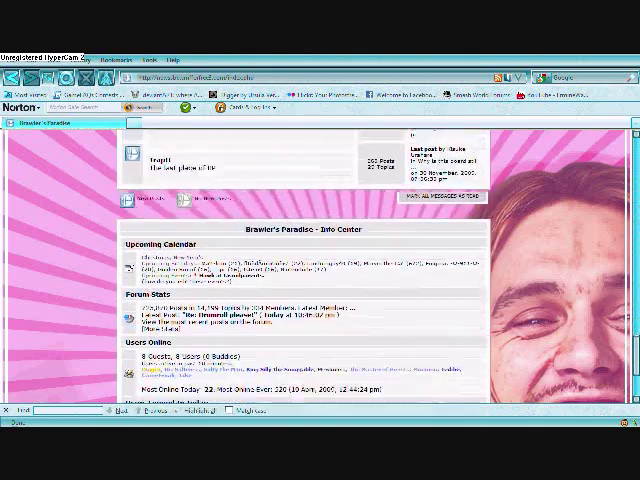
pyautogui.scroll(-2, 622, 257)
pyautogui.scroll(15, 622, 257)
pyautogui.scroll(-3, 320, 265)
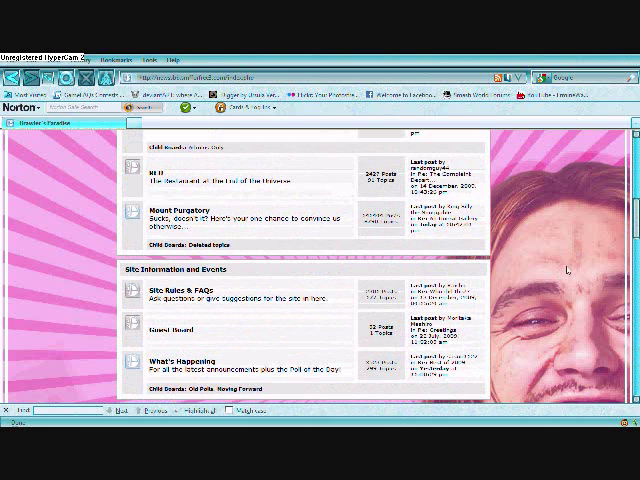
pyautogui.scroll(-1, 565, 270)
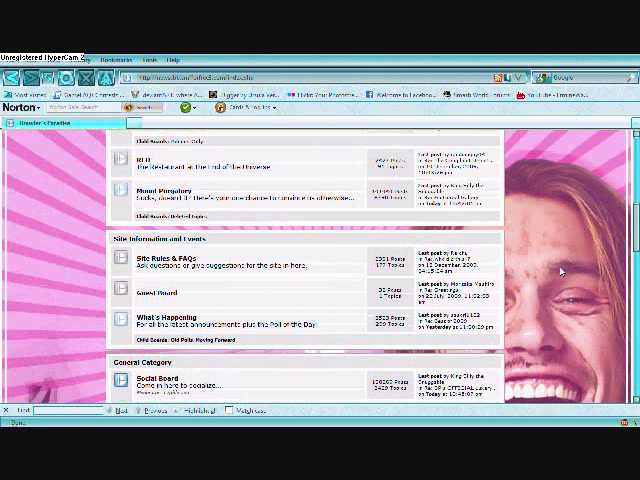
pyautogui.scroll(1, 161, 167)
pyautogui.scroll(2, 161, 167)
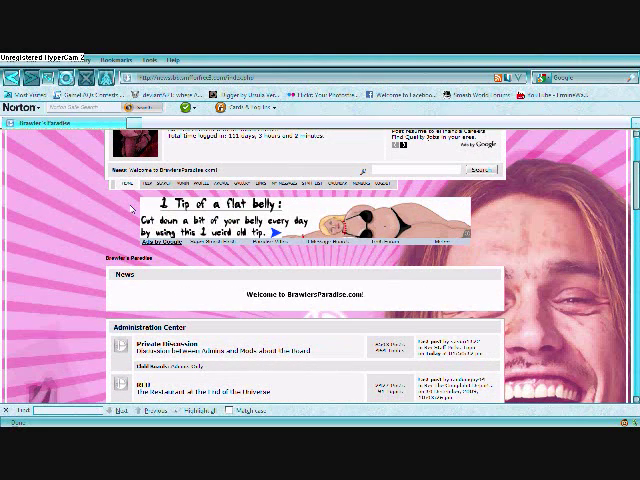
pyautogui.scroll(2, 131, 209)
pyautogui.scroll(1, 131, 209)
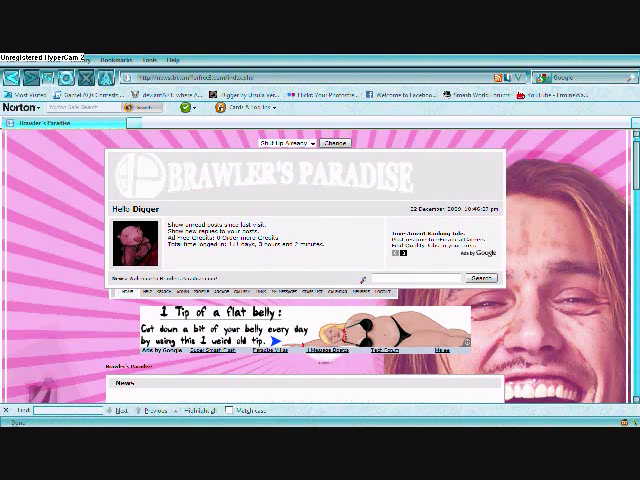
pyautogui.scroll(-5, 363, 280)
pyautogui.scroll(-3, 305, 270)
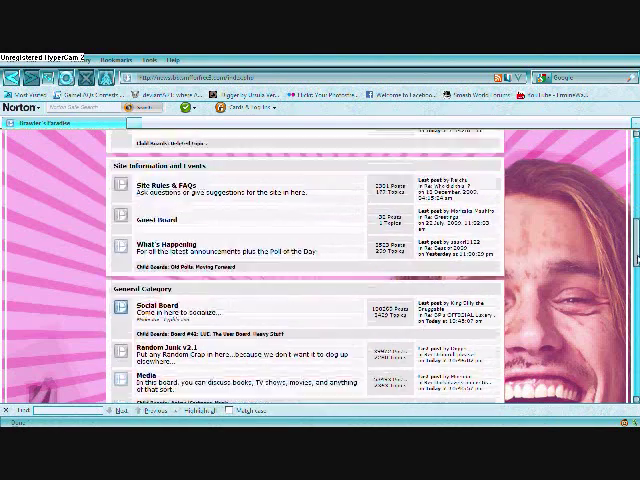
pyautogui.scroll(-1, 305, 270)
pyautogui.scroll(2, 305, 270)
pyautogui.scroll(-2, 226, 322)
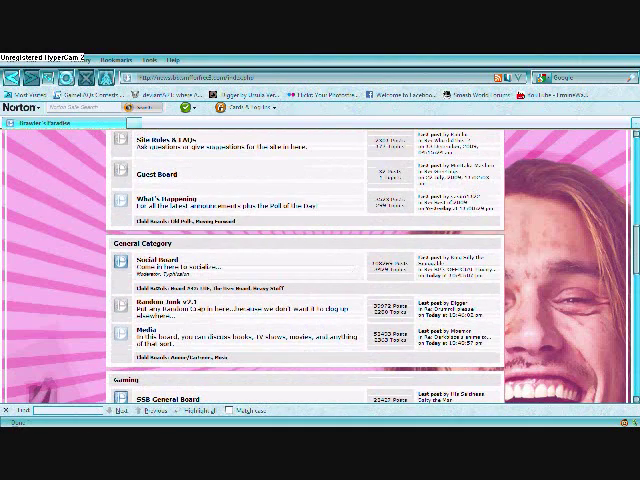
pyautogui.scroll(10, 226, 322)
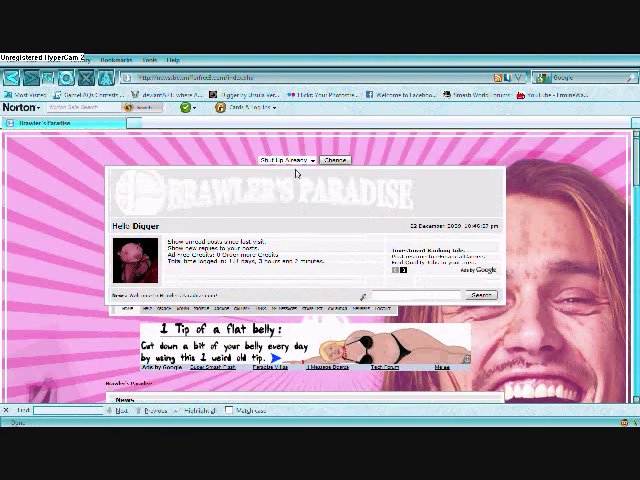
# Select 'Christmas' from the forum style list and apply it.
pyautogui.click(290, 160)
pyautogui.scroll(3, 290, 220)
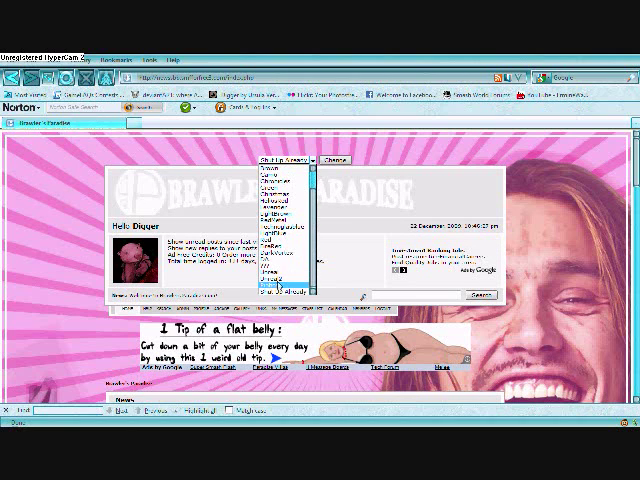
pyautogui.click(278, 206)
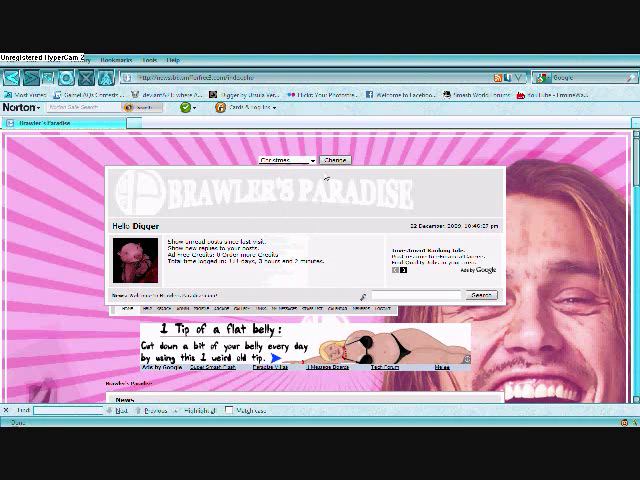
pyautogui.click(334, 162)
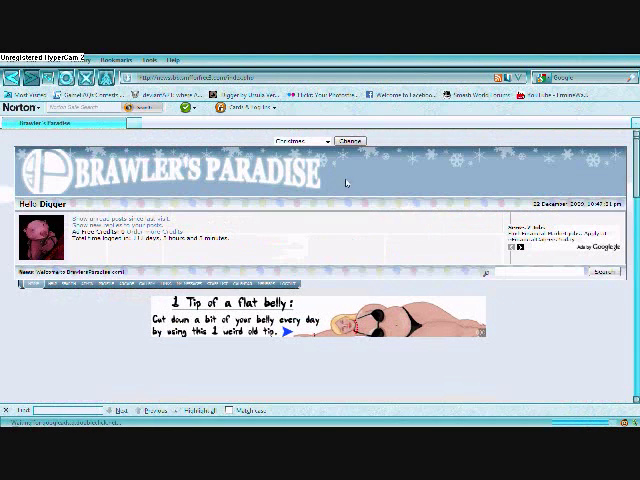
pyautogui.scroll(-2, 404, 234)
pyautogui.scroll(-3, 360, 279)
pyautogui.scroll(-2, 360, 278)
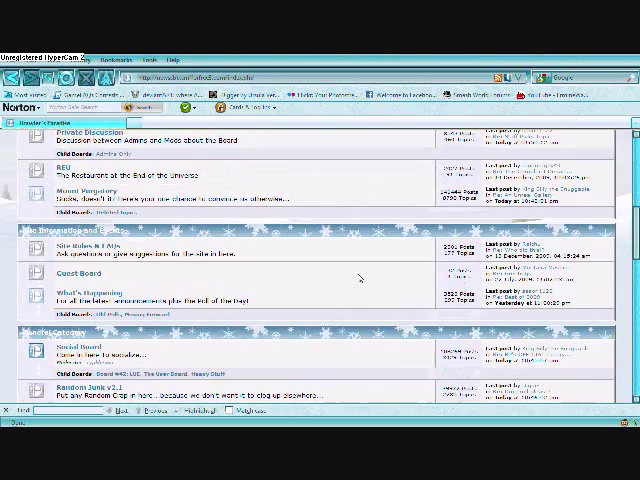
pyautogui.scroll(-3, 360, 279)
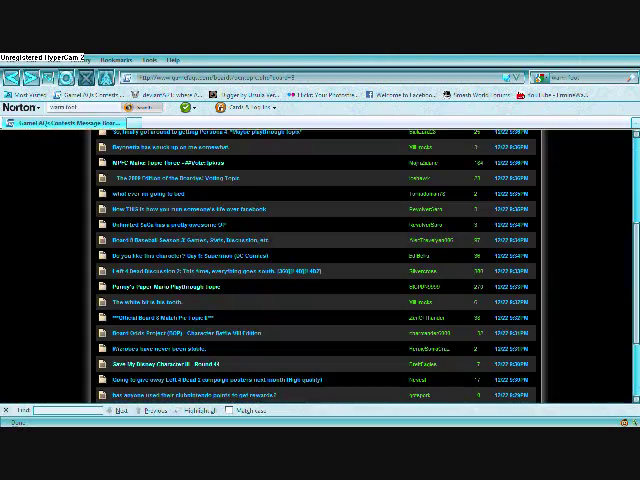
# Go back from the GameFAQs topic list to the snowy Brawler's Paradise index.
pyautogui.press('BackSpace')
pyautogui.scroll(1, 327, 280)
pyautogui.scroll(2, 340, 280)
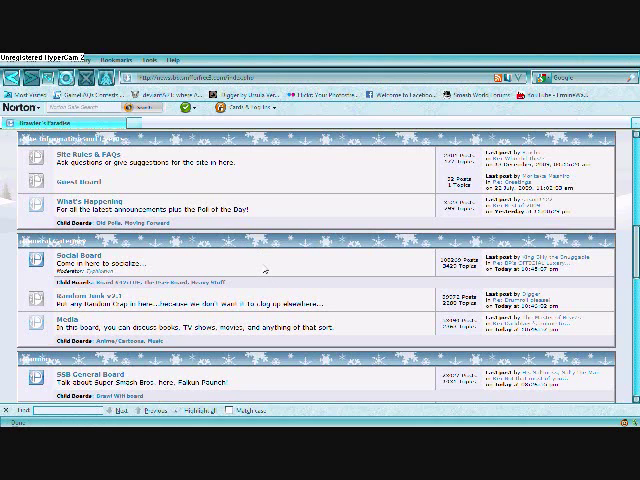
pyautogui.scroll(-1, 264, 269)
pyautogui.scroll(-1, 268, 274)
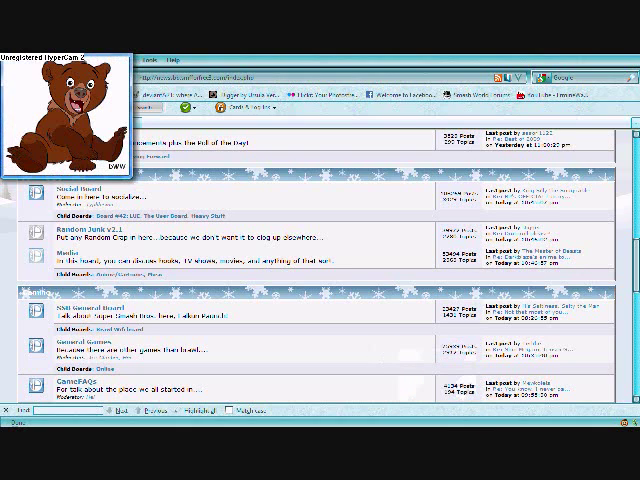
# Drag the bear picture window toward the centre, then close it.
pyautogui.moveTo(42, 58); pyautogui.dragTo(277, 186)
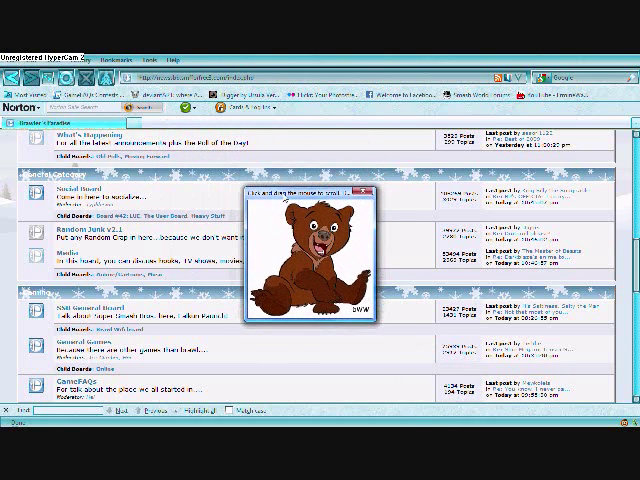
pyautogui.moveTo(276, 186); pyautogui.dragTo(292, 213)
pyautogui.click(371, 209)
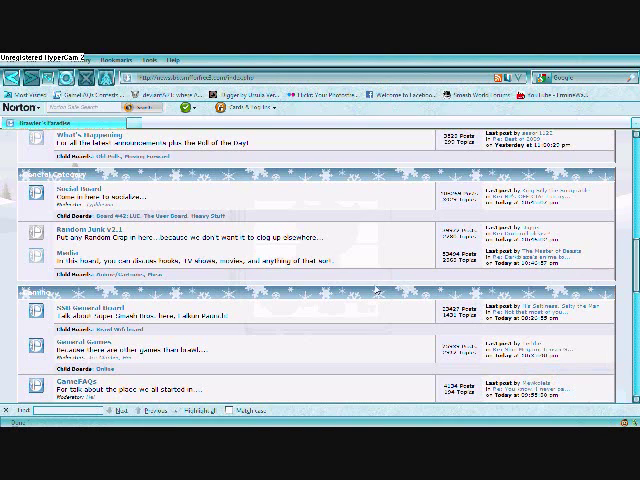
# Dismiss the messenger options menu and open the RPs board.
pyautogui.rightClick(404, 428)
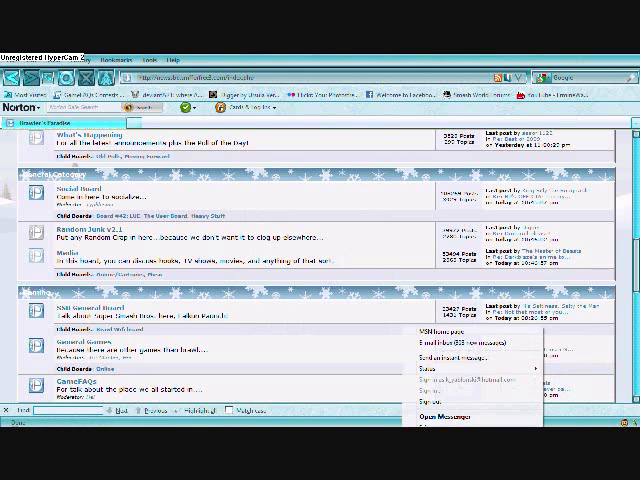
pyautogui.click(345, 335)
pyautogui.scroll(-1, 342, 325)
pyautogui.scroll(-3, 345, 322)
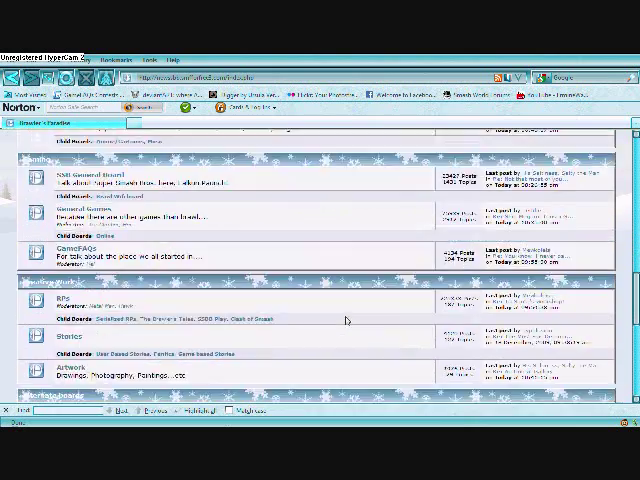
pyautogui.scroll(-1, 346, 320)
pyautogui.scroll(1, 346, 320)
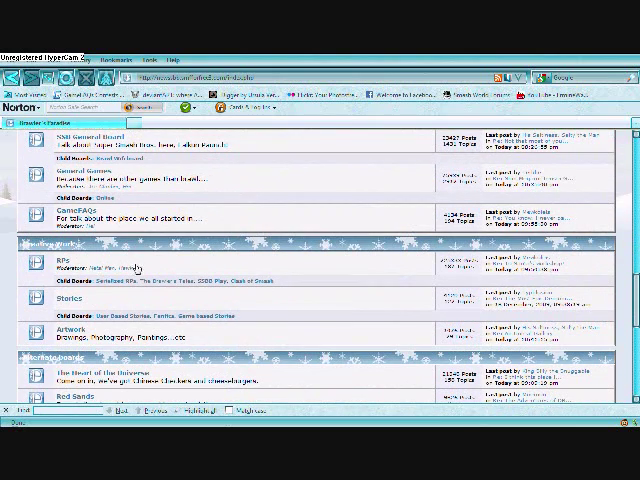
pyautogui.click(62, 261)
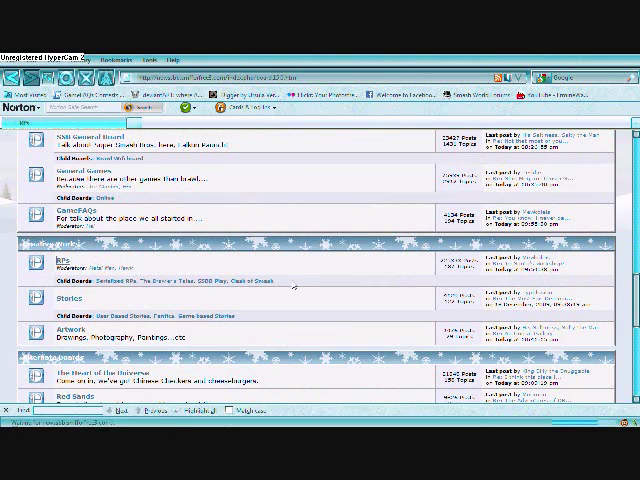
pyautogui.scroll(-3, 329, 314)
pyautogui.scroll(-1, 329, 314)
pyautogui.scroll(-2, 331, 313)
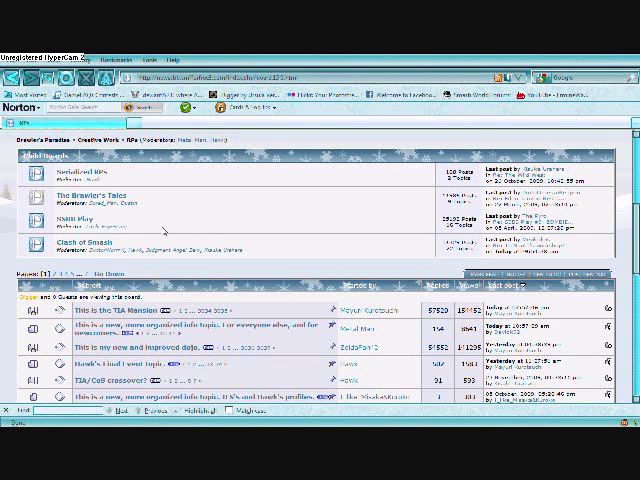
pyautogui.scroll(-2, 206, 236)
pyautogui.scroll(-1, 264, 257)
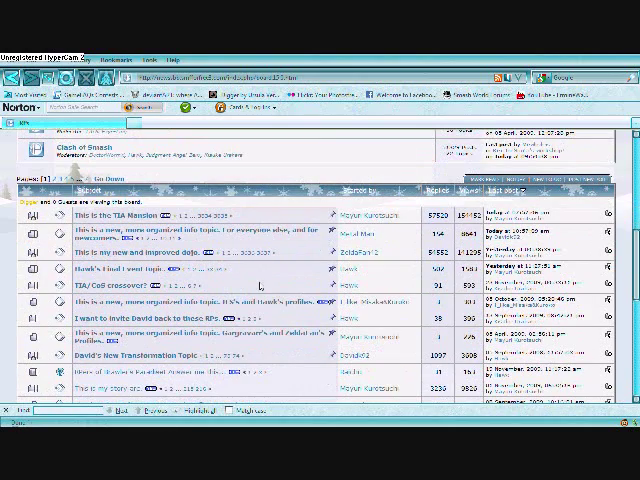
pyautogui.scroll(3, 355, 370)
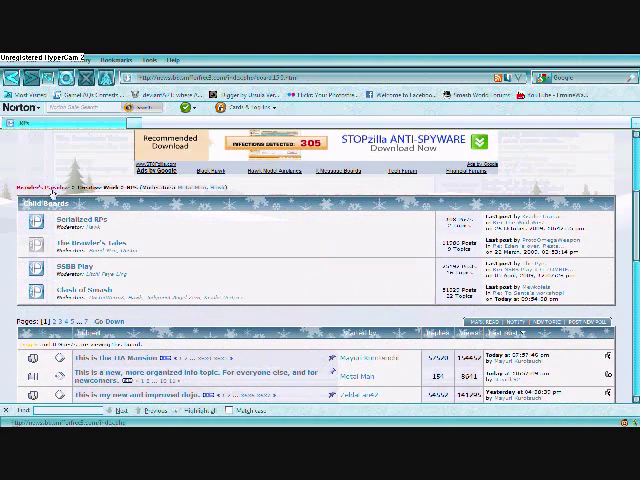
# Return from the RPs board to the Brawler's Paradise main index.
pyautogui.click(30, 188)
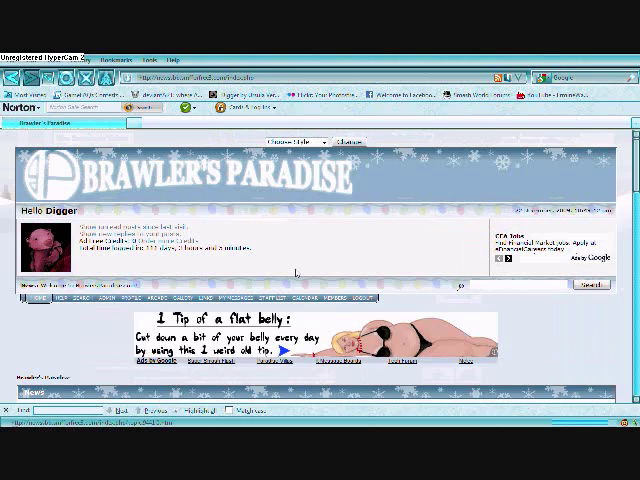
pyautogui.scroll(-3, 223, 272)
pyautogui.scroll(-3, 223, 272)
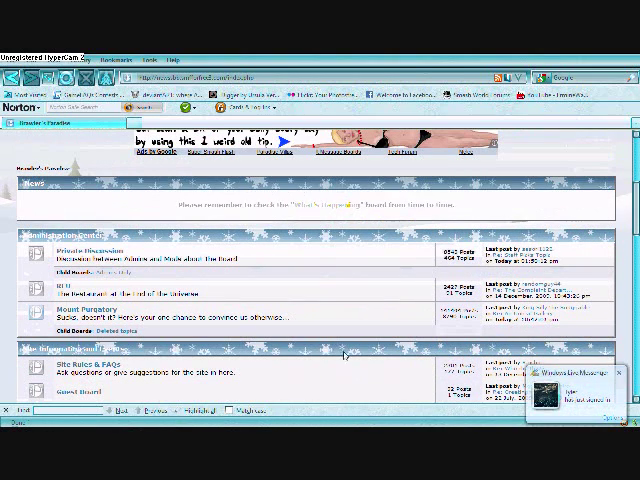
pyautogui.click(619, 375)
pyautogui.scroll(-3, 375, 261)
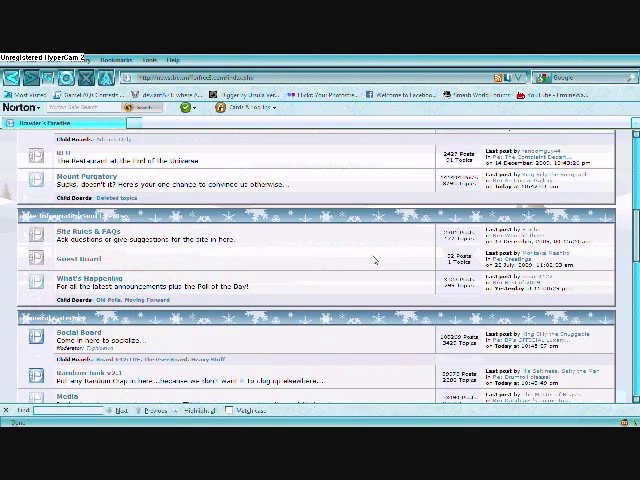
pyautogui.scroll(-2, 365, 250)
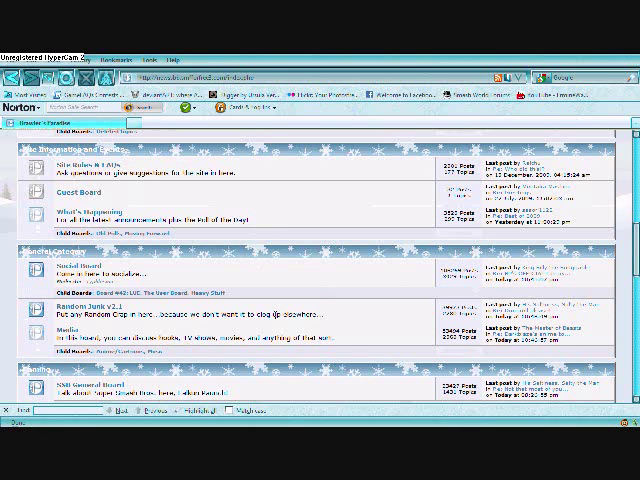
# Open Random Junk's latest post in 'Drumroll please!' and reload the topic.
pyautogui.click(509, 313)
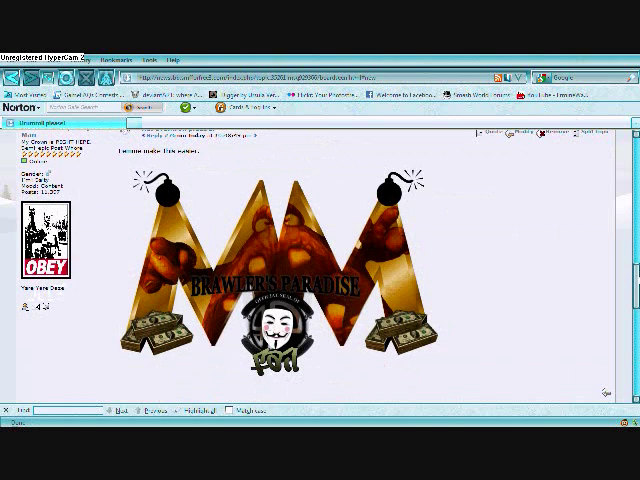
pyautogui.scroll(-3, 320, 265)
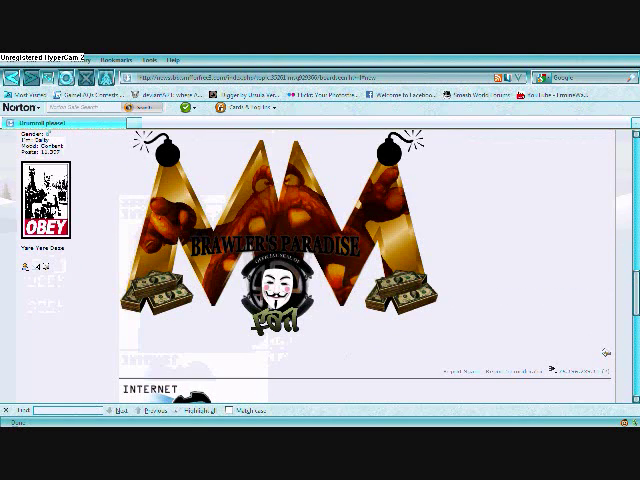
pyautogui.scroll(5, 605, 352)
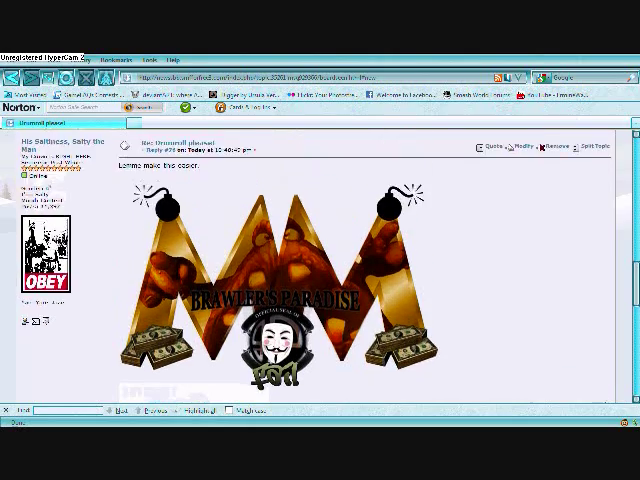
pyautogui.scroll(5, 605, 352)
pyautogui.scroll(5, 605, 352)
pyautogui.scroll(-3, 540, 398)
pyautogui.moveTo(634, 228); pyautogui.dragTo(630, 343)
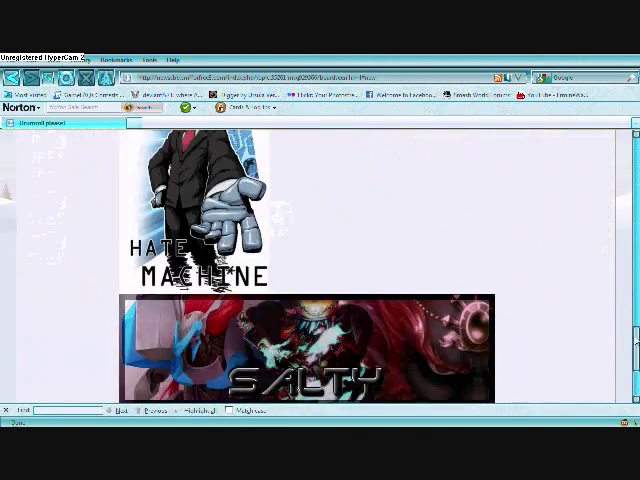
pyautogui.scroll(-3, 346, 345)
pyautogui.scroll(-5, 346, 345)
pyautogui.scroll(5, 150, 286)
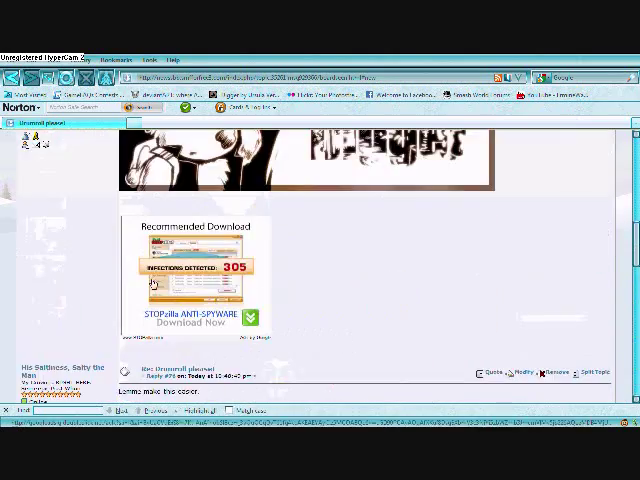
pyautogui.scroll(5, 150, 217)
pyautogui.scroll(10, 80, 253)
pyautogui.press('F5')
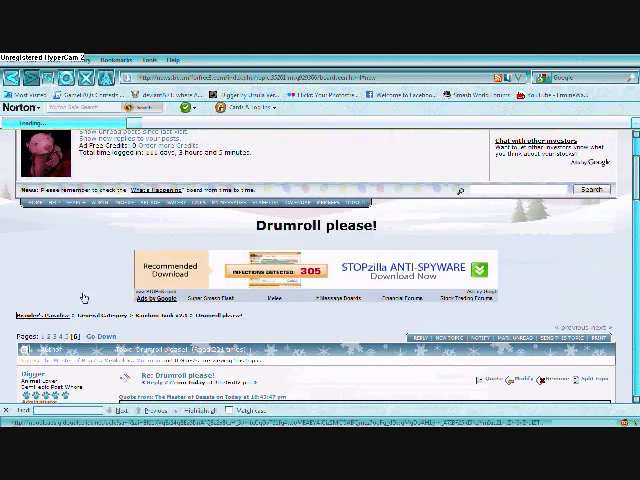
pyautogui.scroll(-2, 355, 273)
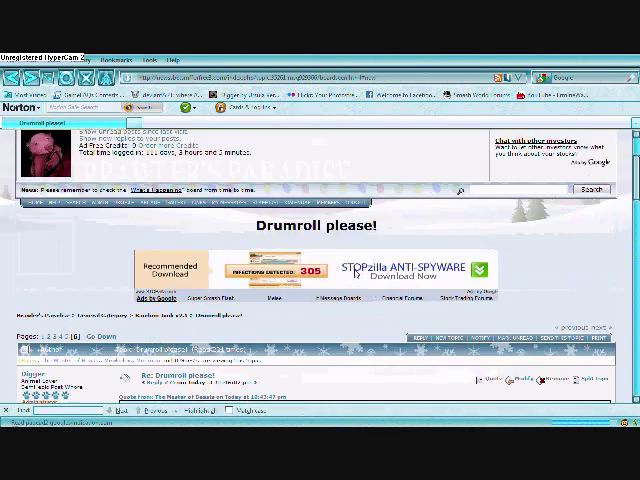
pyautogui.scroll(-10, 355, 277)
pyautogui.scroll(-10, 354, 279)
# Reply to 'Drumroll please!' about Spring's weird questions and post it.
pyautogui.click(437, 286)
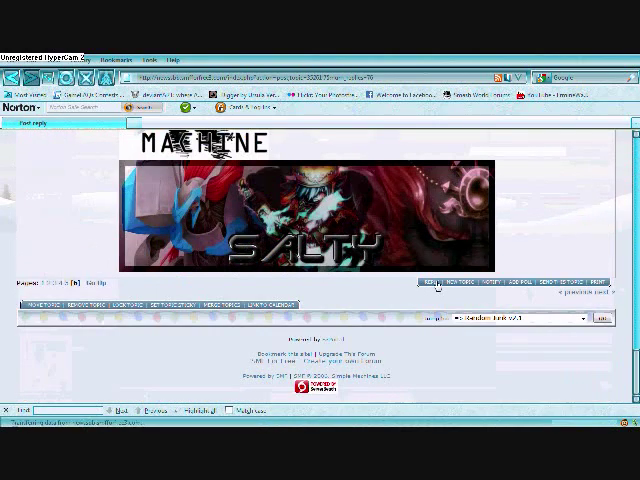
pyautogui.scroll(-1, 340, 327)
pyautogui.scroll(-1, 291, 385)
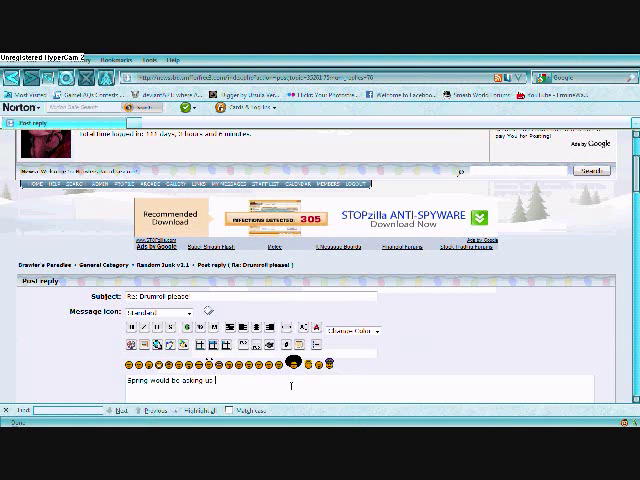
pyautogui.write('stions. Stop letting us down Be')
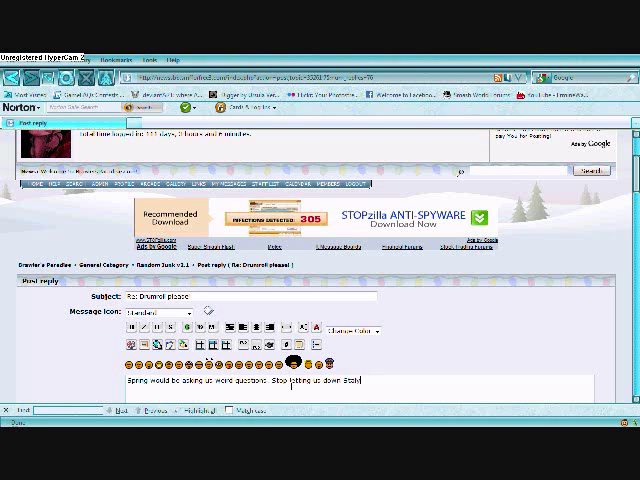
pyautogui.write('tty')
pyautogui.scroll(-3, 437, 344)
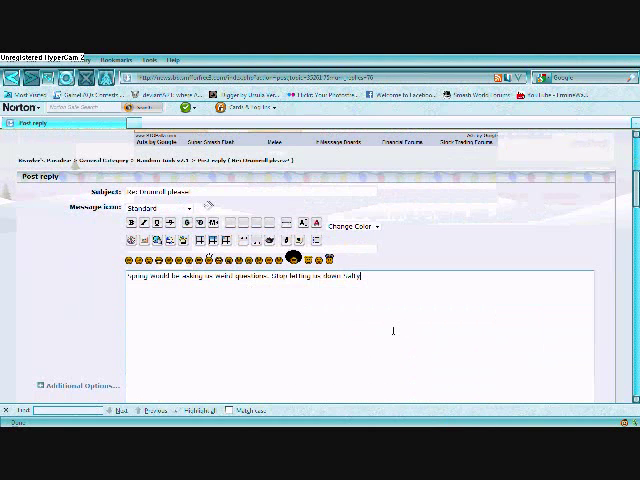
pyautogui.scroll(-3, 358, 333)
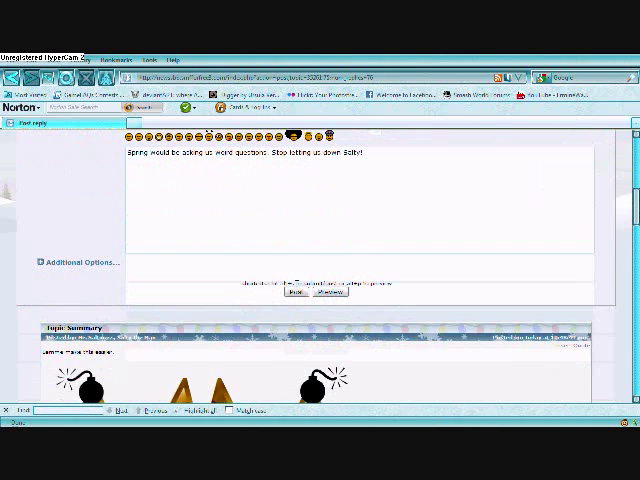
pyautogui.click(296, 291)
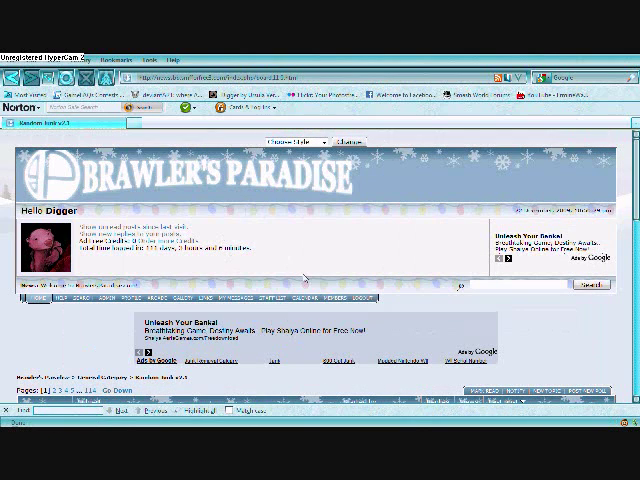
pyautogui.scroll(-2, 305, 279)
# Go back to the snowy Brawler's Paradise forum index.
pyautogui.click(40, 282)
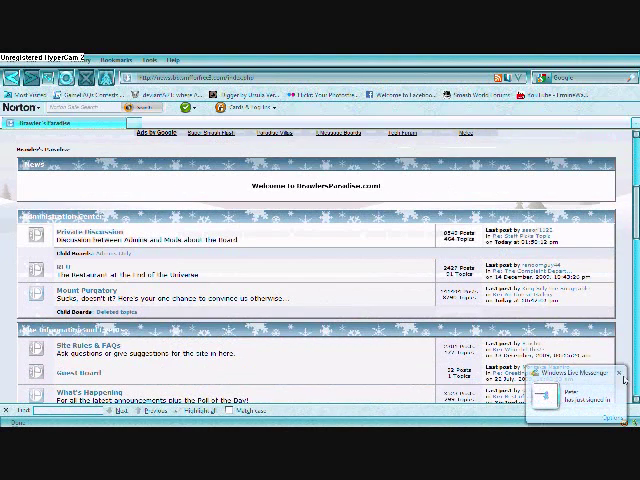
pyautogui.scroll(-2, 393, 288)
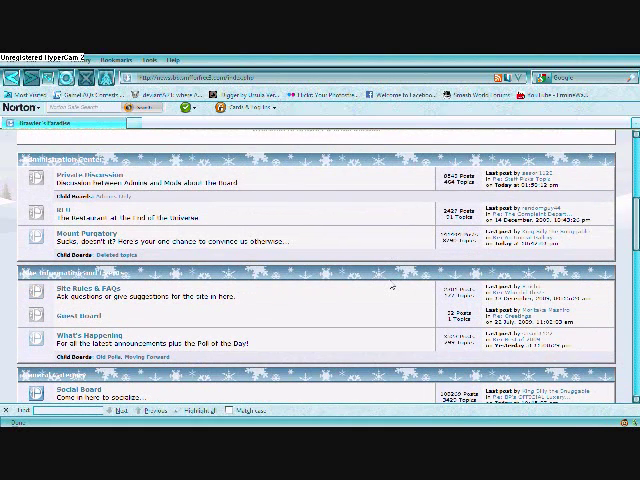
pyautogui.scroll(-2, 338, 347)
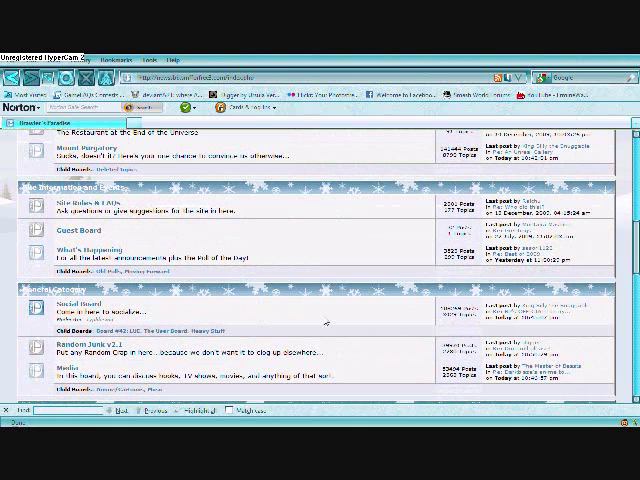
pyautogui.scroll(-1, 293, 300)
pyautogui.scroll(-2, 325, 323)
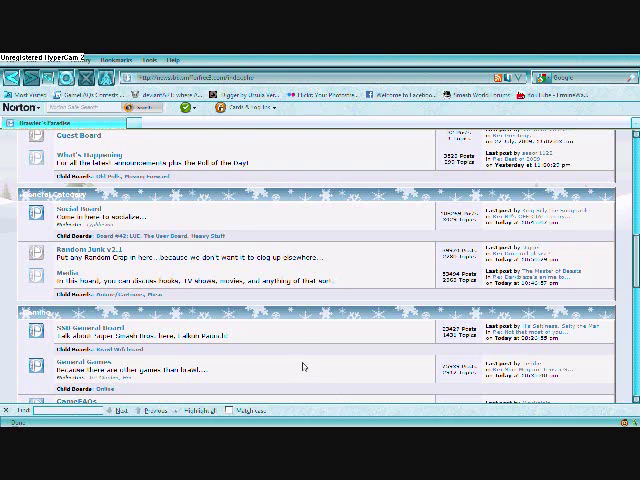
pyautogui.scroll(-1, 303, 367)
pyautogui.scroll(-1, 301, 367)
pyautogui.scroll(-2, 301, 367)
pyautogui.scroll(-1, 301, 367)
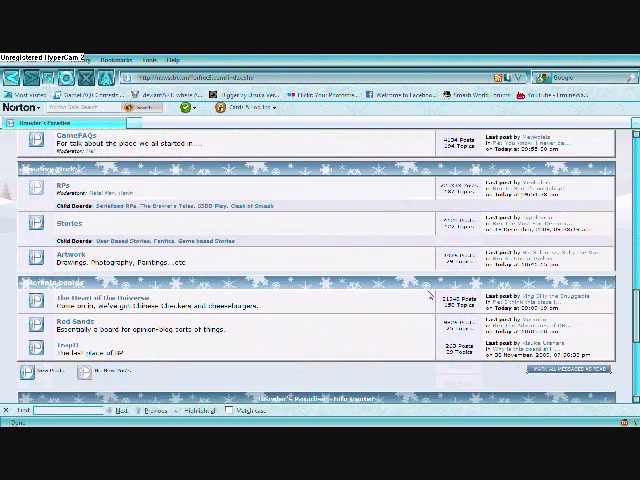
pyautogui.scroll(3, 462, 282)
pyautogui.scroll(2, 462, 282)
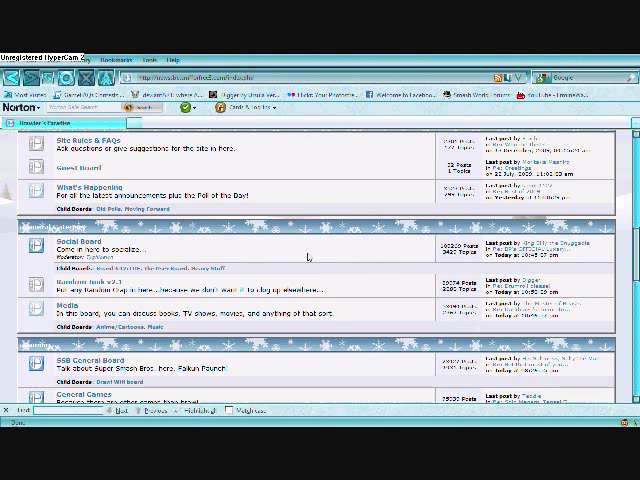
pyautogui.scroll(-1, 291, 267)
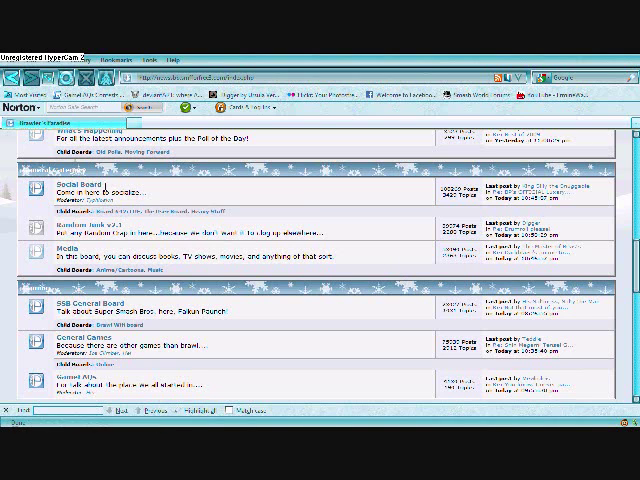
pyautogui.scroll(3, 140, 208)
# Open the Social Board and its 'How Unreal made me smile today' topic.
pyautogui.click(80, 289)
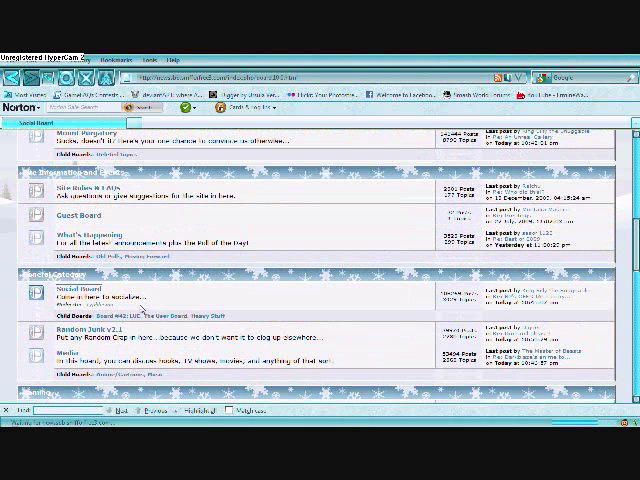
pyautogui.scroll(-6, 236, 305)
pyautogui.scroll(-1, 235, 302)
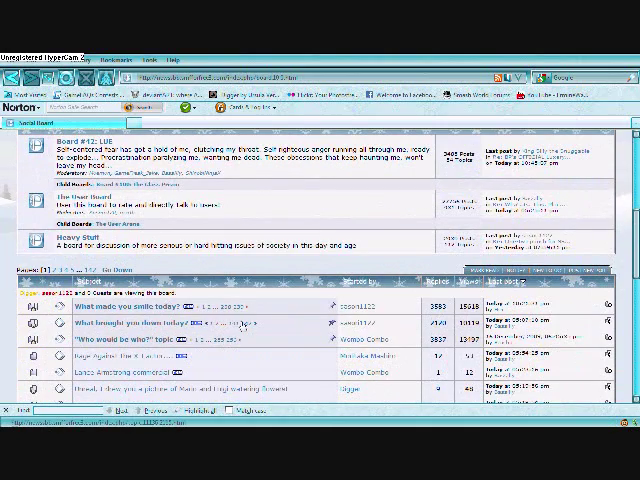
pyautogui.scroll(-2, 240, 320)
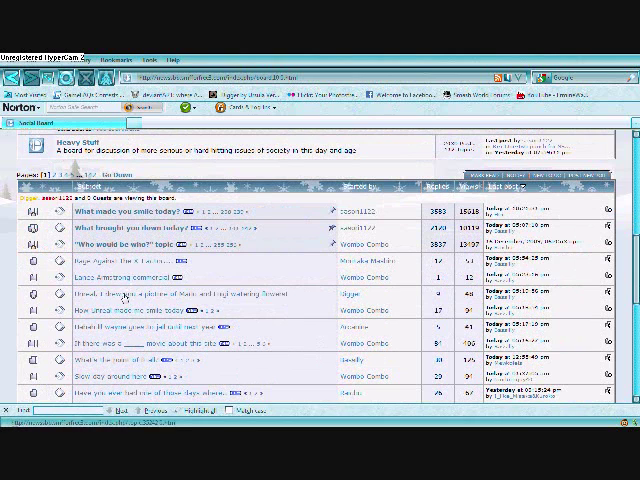
pyautogui.click(137, 312)
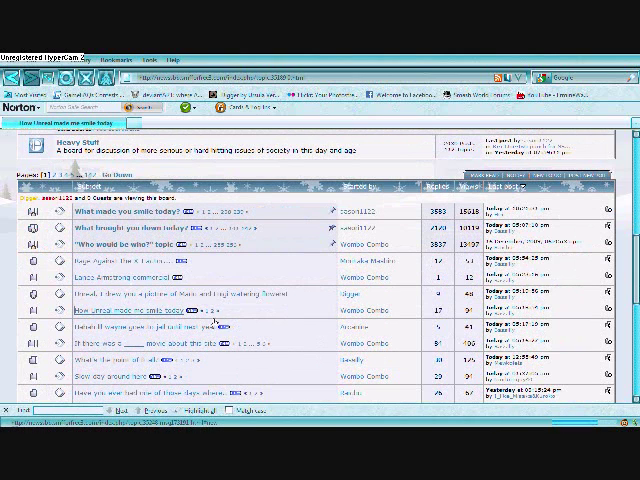
pyautogui.scroll(-4, 321, 338)
pyautogui.scroll(-5, 321, 338)
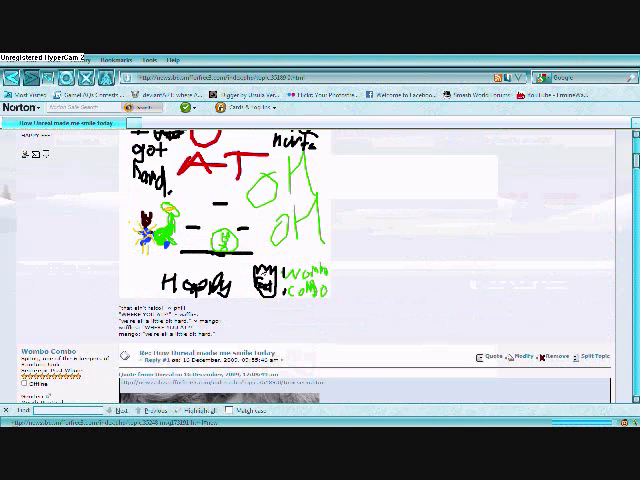
pyautogui.scroll(-3, 280, 230)
pyautogui.scroll(-2, 310, 270)
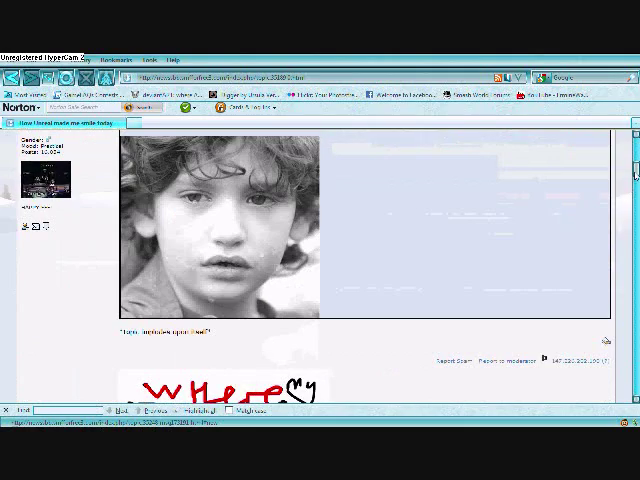
pyautogui.moveTo(636, 165); pyautogui.dragTo(636, 258)
pyautogui.scroll(-3, 600, 300)
pyautogui.scroll(-5, 585, 270)
pyautogui.scroll(-1, 570, 240)
pyautogui.scroll(2, 545, 200)
pyautogui.scroll(-3, 541, 189)
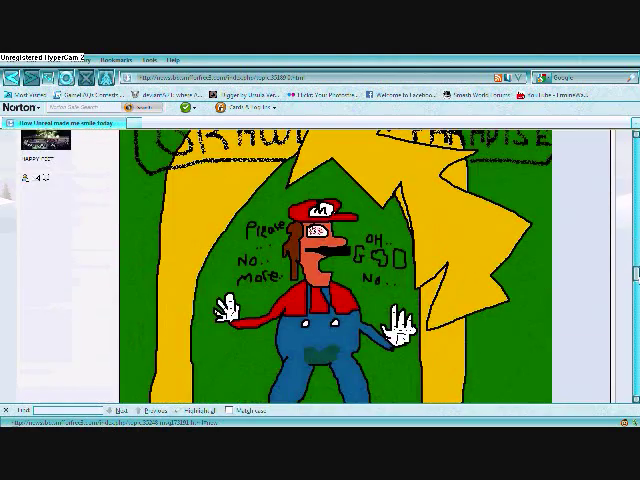
pyautogui.scroll(2, 541, 189)
pyautogui.scroll(-1, 541, 189)
pyautogui.scroll(-3, 365, 265)
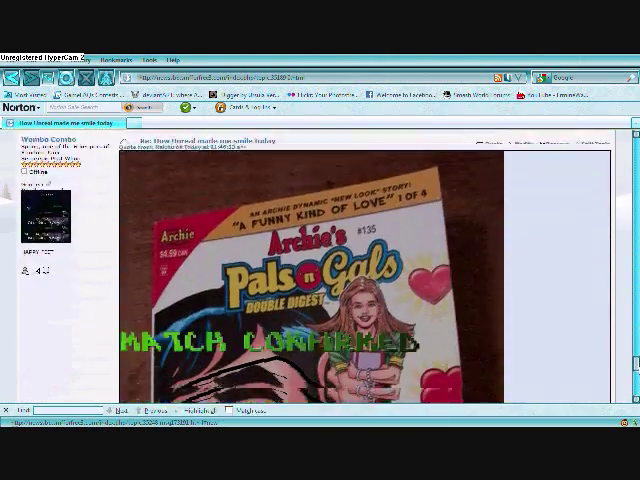
pyautogui.scroll(-2, 606, 290)
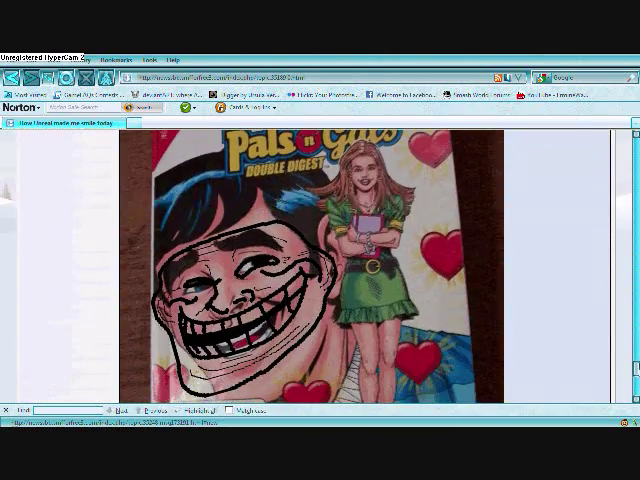
pyautogui.scroll(-5, 610, 300)
pyautogui.scroll(-4, 604, 200)
# Read the Mario and Luigi drawing topic, then open the newest Drumroll please! posts from home.
pyautogui.press('Home')
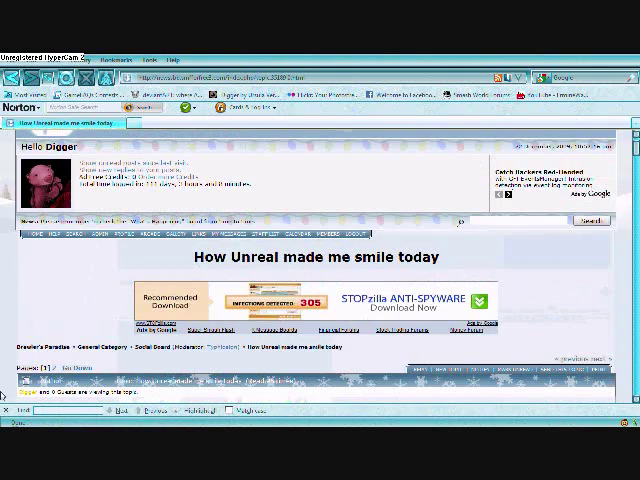
pyautogui.click(148, 348)
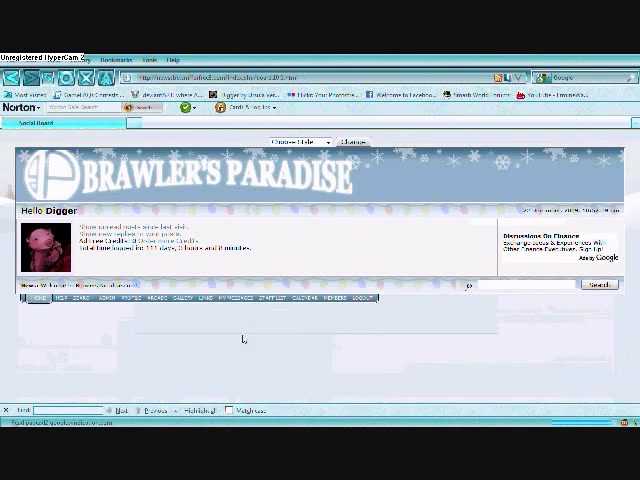
pyautogui.scroll(-3, 297, 342)
pyautogui.scroll(-5, 299, 344)
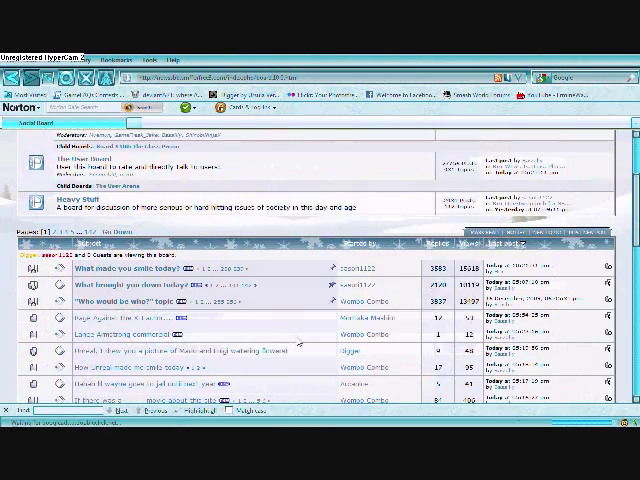
pyautogui.click(144, 296)
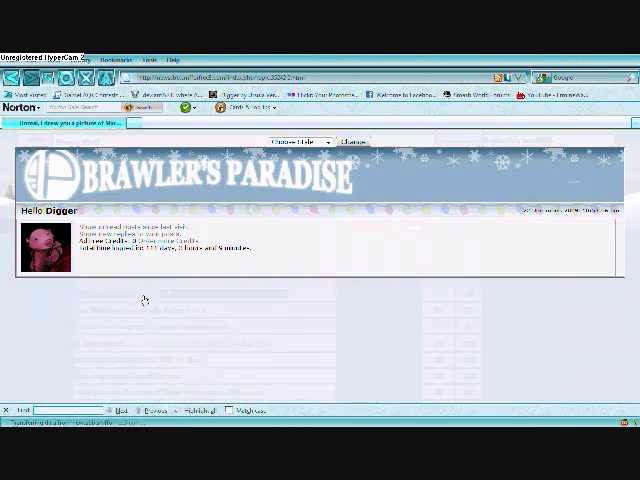
pyautogui.scroll(-5, 518, 288)
pyautogui.scroll(-5, 606, 300)
pyautogui.scroll(2, 500, 230)
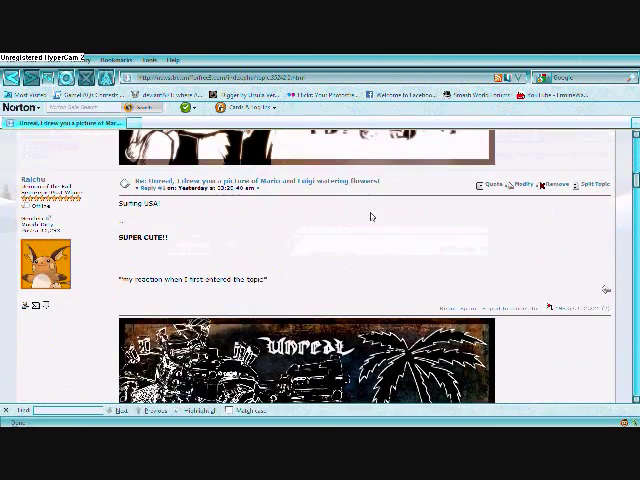
pyautogui.moveTo(301, 293); pyautogui.dragTo(103, 307)
pyautogui.click(161, 279)
pyautogui.scroll(-5, 636, 200)
pyautogui.scroll(-2, 366, 265)
pyautogui.scroll(-1, 366, 265)
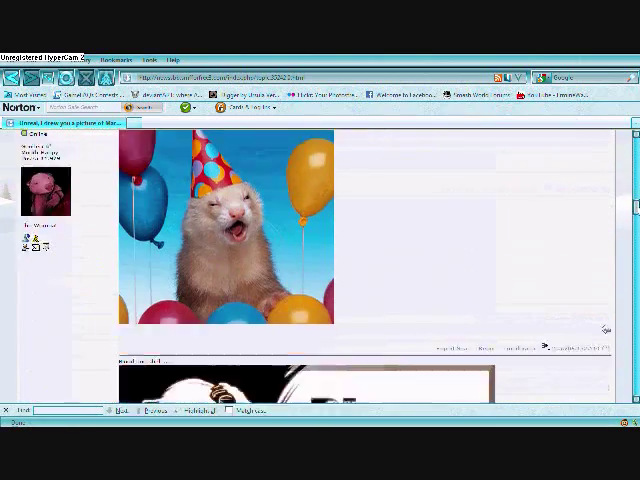
pyautogui.scroll(1, 366, 265)
pyautogui.scroll(-2, 366, 265)
pyautogui.scroll(-5, 606, 289)
pyautogui.scroll(-5, 606, 331)
pyautogui.scroll(-5, 606, 371)
pyautogui.scroll(-5, 606, 371)
pyautogui.scroll(-5, 335, 265)
pyautogui.scroll(-5, 335, 265)
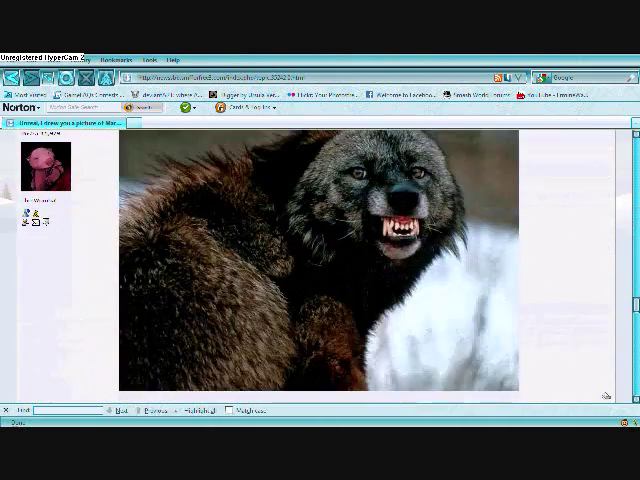
pyautogui.scroll(-5, 335, 265)
pyautogui.scroll(-5, 335, 265)
pyautogui.scroll(1, 335, 265)
pyautogui.scroll(2, 335, 265)
pyautogui.scroll(-5, 335, 265)
pyautogui.scroll(-5, 335, 265)
pyautogui.scroll(-5, 398, 316)
pyautogui.scroll(-5, 500, 280)
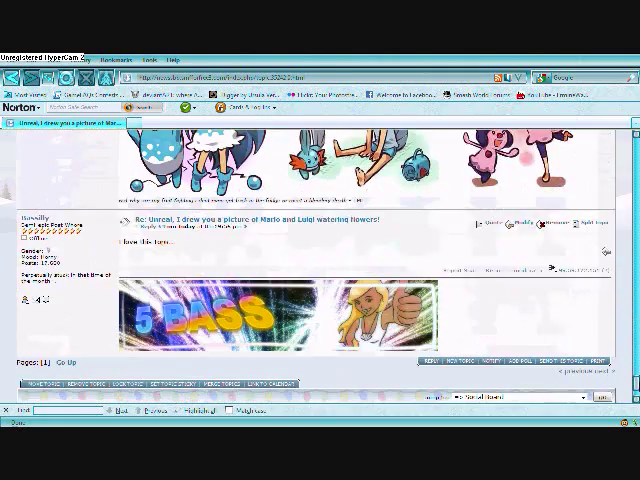
pyautogui.scroll(2, 320, 265)
pyautogui.scroll(-2, 320, 265)
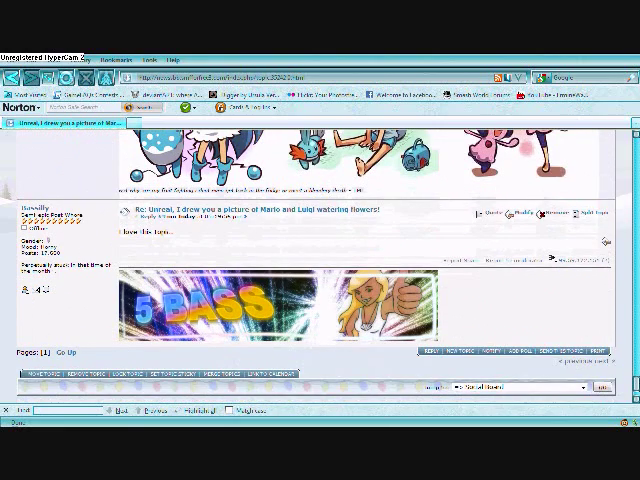
pyautogui.scroll(1, 320, 260)
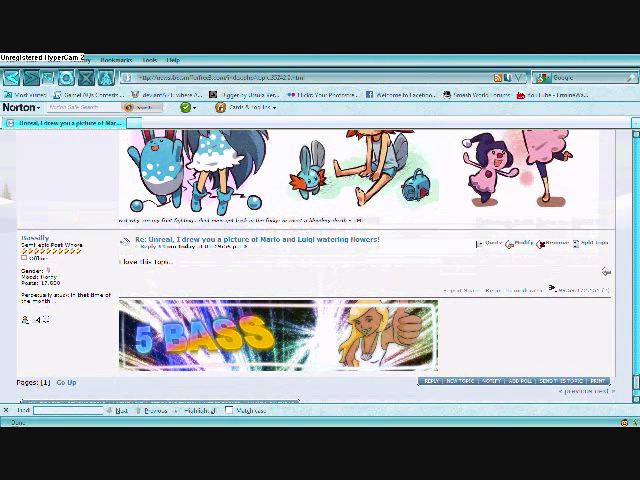
pyautogui.scroll(10, 440, 290)
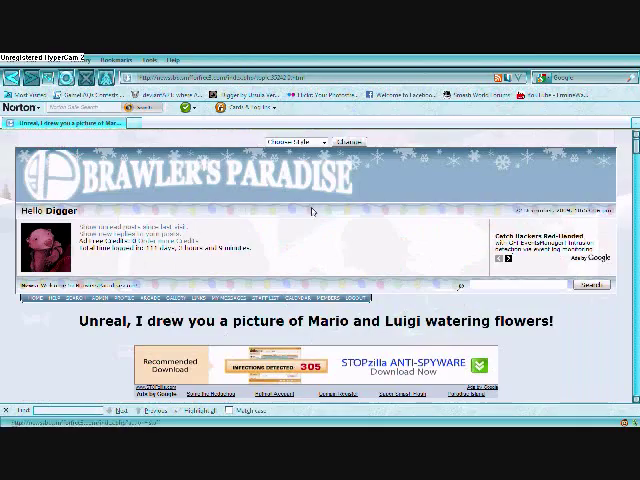
pyautogui.click(27, 298)
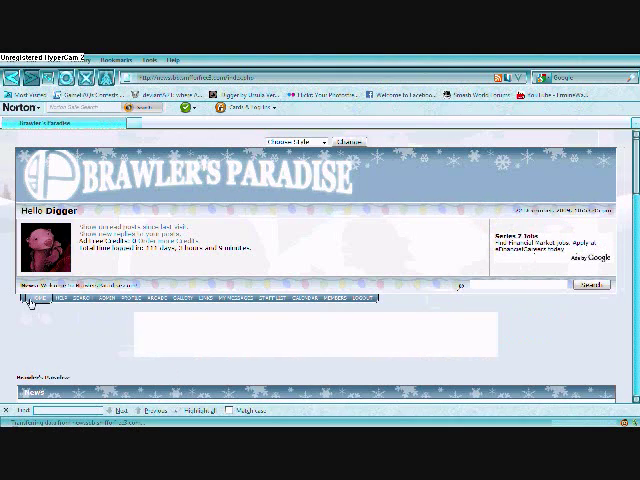
pyautogui.scroll(-1, 273, 240)
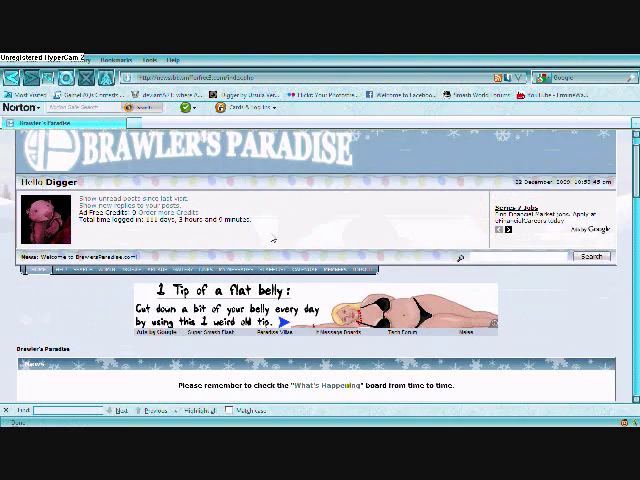
pyautogui.scroll(-3, 343, 300)
pyautogui.scroll(-5, 341, 300)
pyautogui.scroll(-1, 341, 300)
pyautogui.scroll(-3, 341, 300)
pyautogui.scroll(-1, 341, 300)
pyautogui.scroll(-2, 341, 300)
pyautogui.scroll(-1, 341, 300)
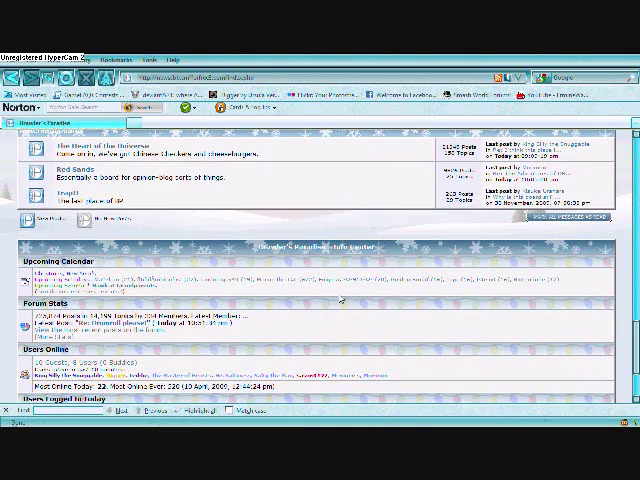
pyautogui.scroll(5, 243, 316)
pyautogui.scroll(4, 299, 281)
pyautogui.click(528, 188)
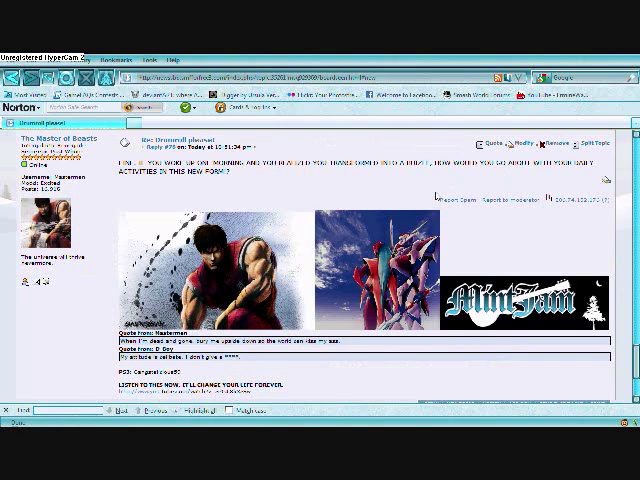
# Reply in Drumroll please! suggesting Masterman ask UNREAL a question too.
pyautogui.click(431, 405)
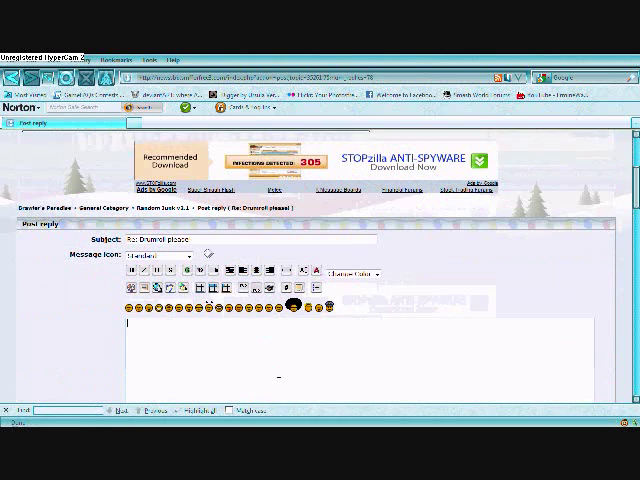
pyautogui.write('Mesterman, next')
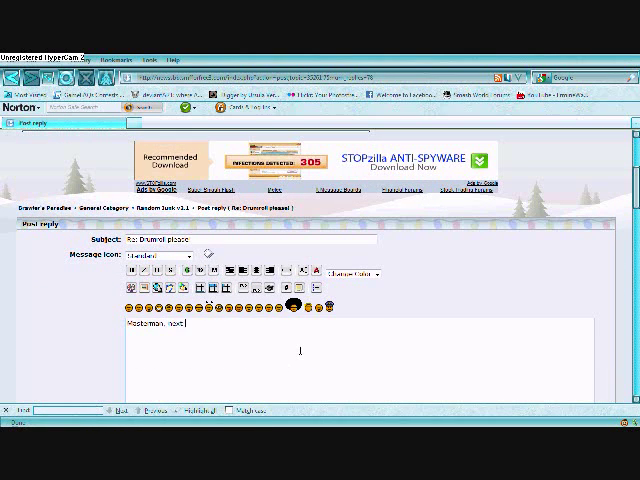
pyautogui.write(' time you might want to ask UNREAL a question too. Jerk.')
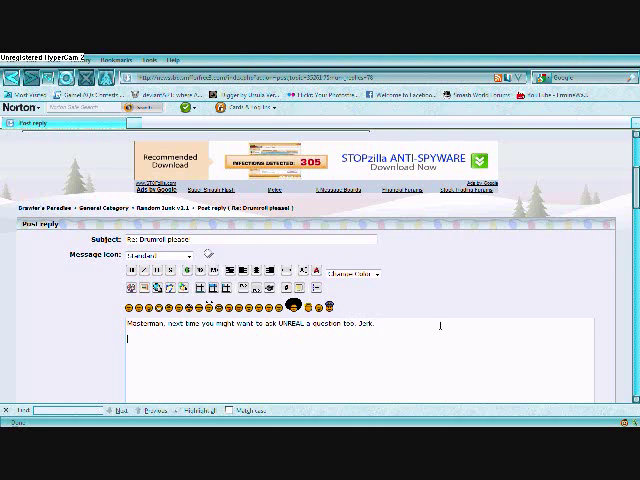
pyautogui.scroll(-5, 440, 325)
pyautogui.scroll(-1, 440, 325)
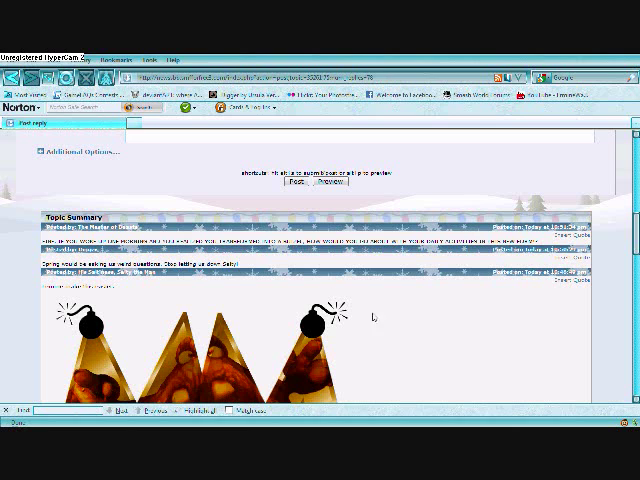
pyautogui.scroll(1, 400, 280)
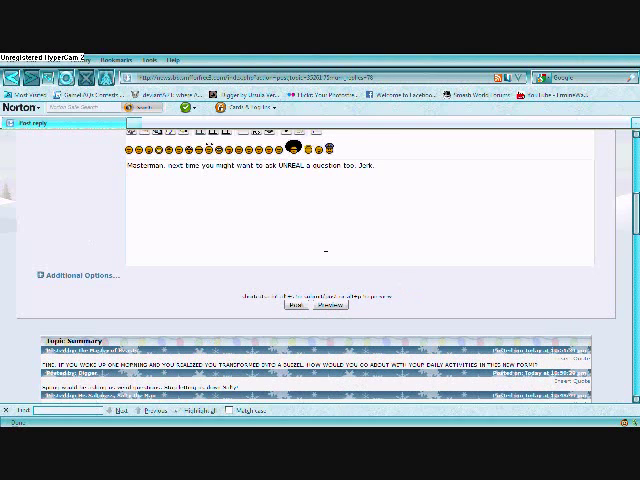
pyautogui.write('8')
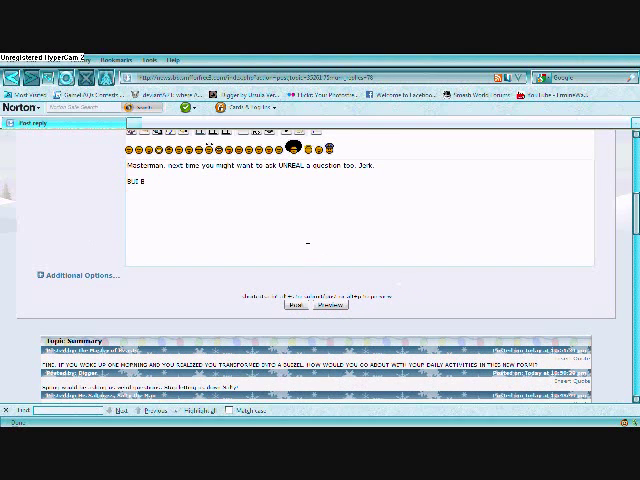
pyautogui.hotkey('alt', 'Left')
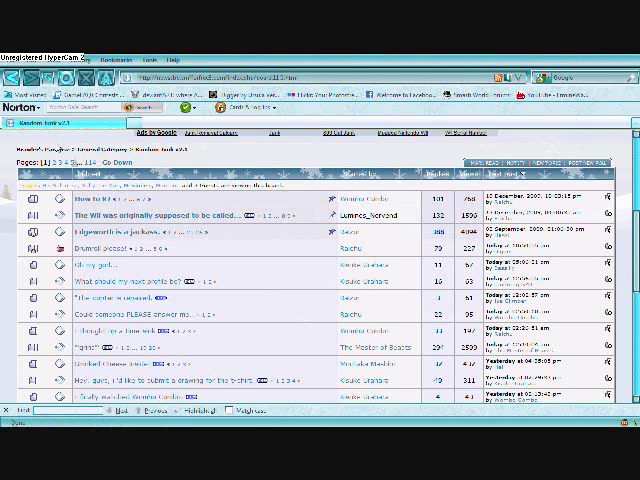
# Go back to the snowy Brawler's Paradise board index via the breadcrumb.
pyautogui.click(43, 148)
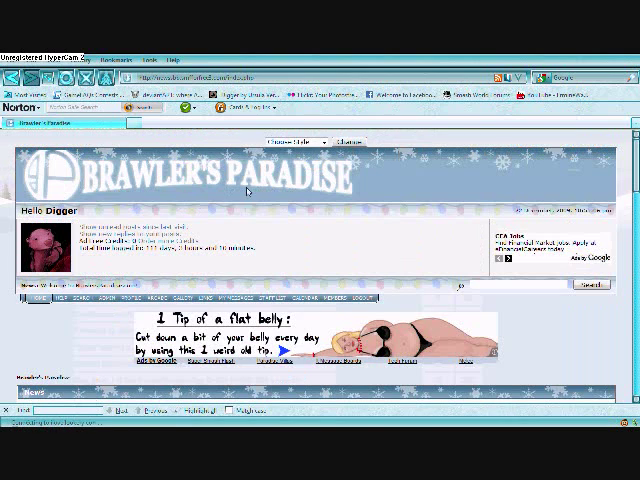
pyautogui.scroll(-2, 287, 225)
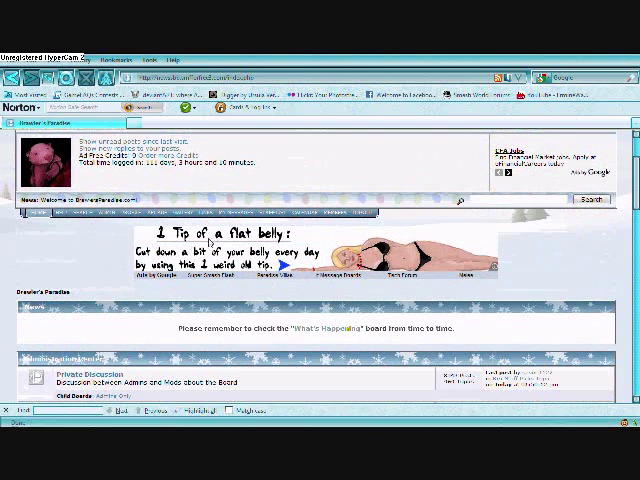
pyautogui.scroll(-1, 161, 316)
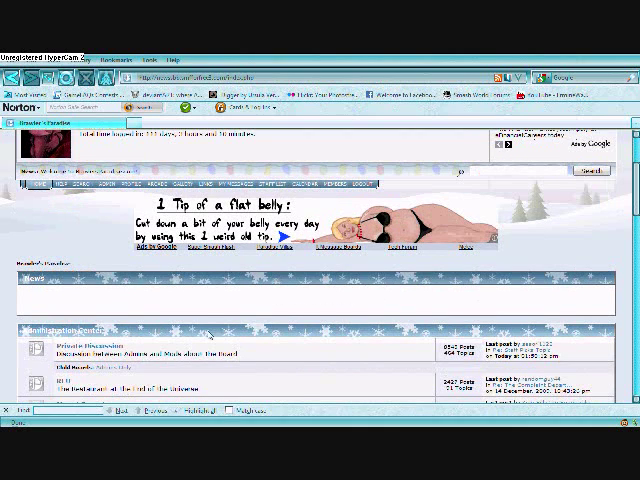
pyautogui.scroll(-1, 301, 348)
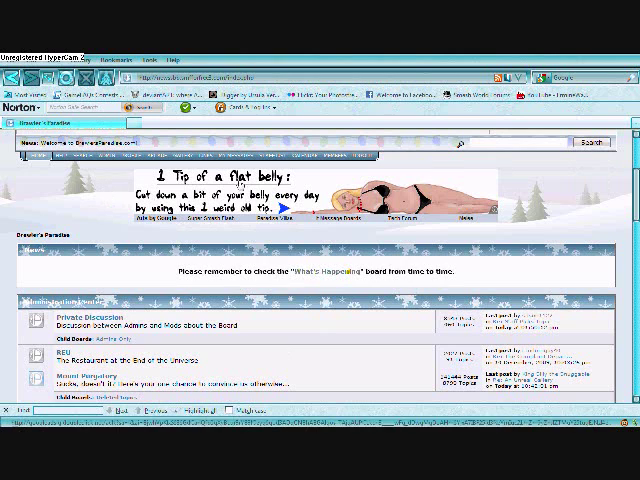
pyautogui.scroll(-2, 293, 310)
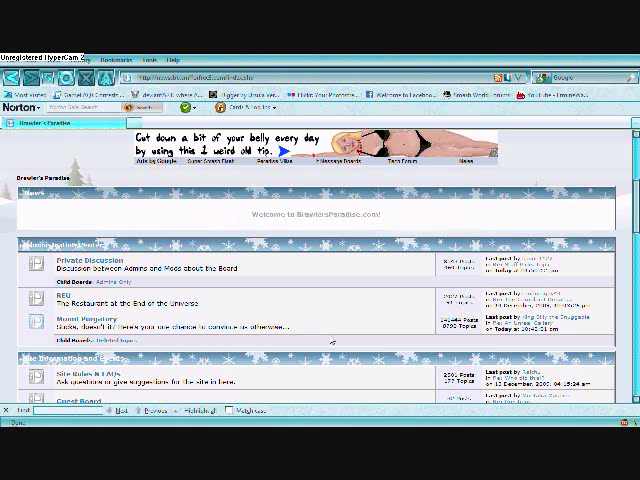
pyautogui.scroll(-1, 253, 266)
pyautogui.scroll(-1, 254, 286)
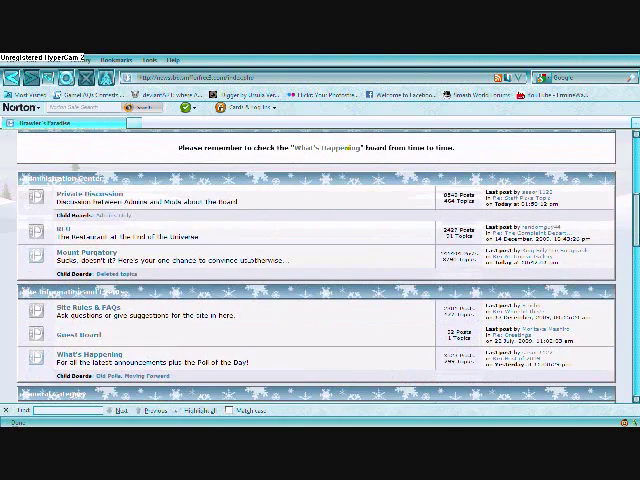
pyautogui.scroll(3, 164, 261)
pyautogui.scroll(-3, 116, 257)
pyautogui.scroll(-3, 256, 287)
pyautogui.scroll(-2, 256, 287)
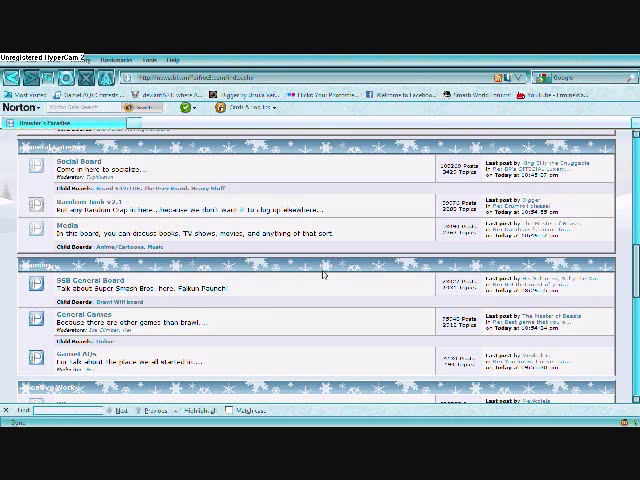
pyautogui.scroll(2, 330, 280)
pyautogui.scroll(2, 329, 272)
pyautogui.scroll(1, 320, 255)
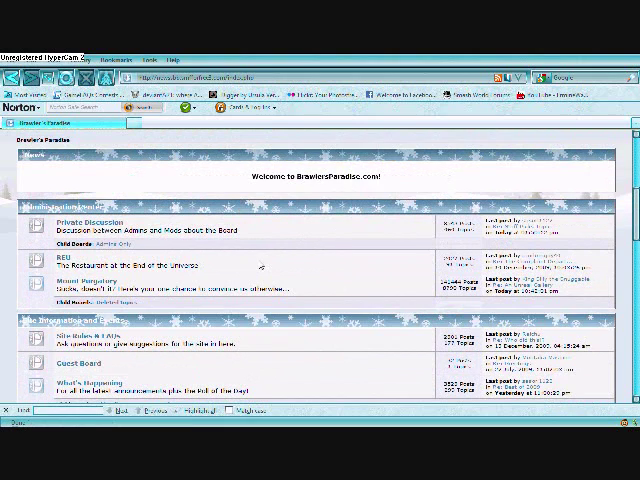
pyautogui.scroll(-1, 260, 267)
pyautogui.scroll(-1, 260, 267)
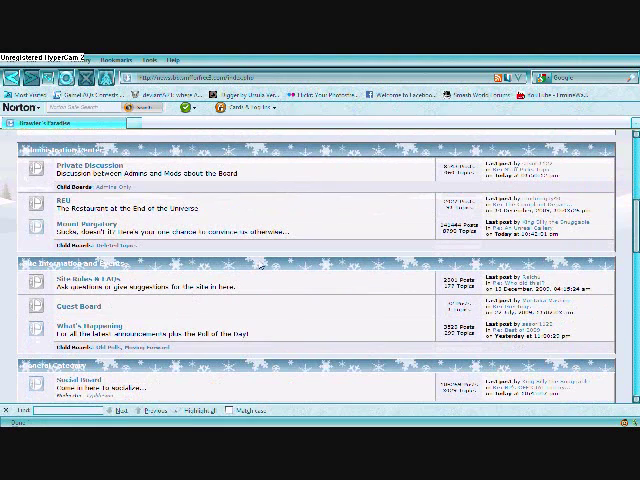
pyautogui.scroll(1, 258, 255)
pyautogui.scroll(3, 255, 238)
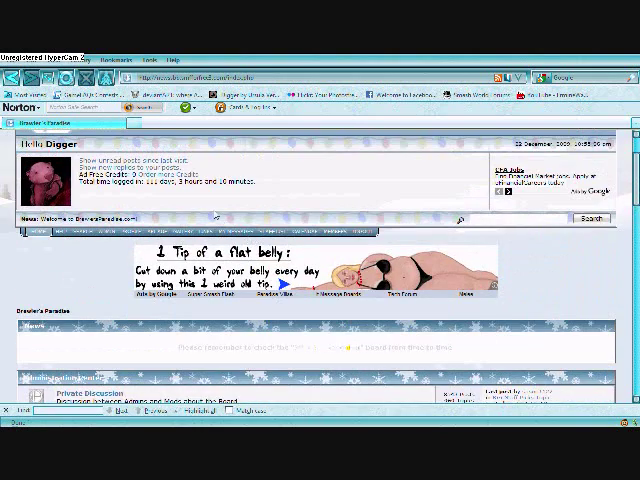
pyautogui.scroll(1, 270, 186)
# Try the ??? style, then apply the dark red Unreal2 style to the forum.
pyautogui.click(295, 142)
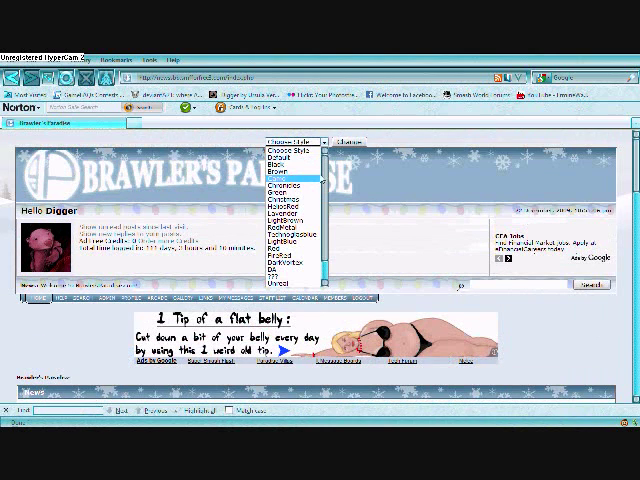
pyautogui.scroll(-1, 300, 230)
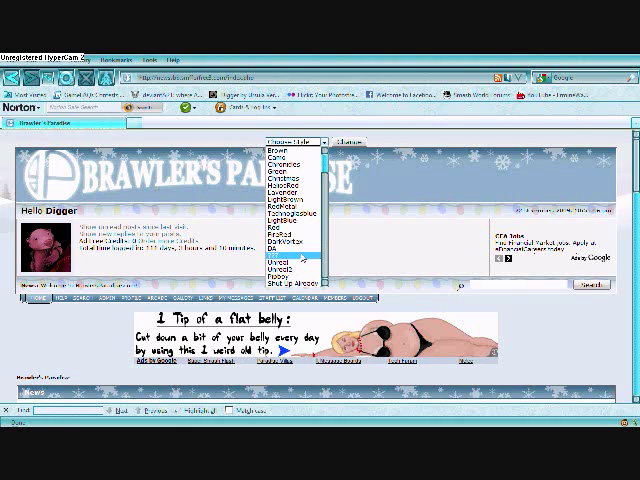
pyautogui.click(302, 258)
pyautogui.click(350, 142)
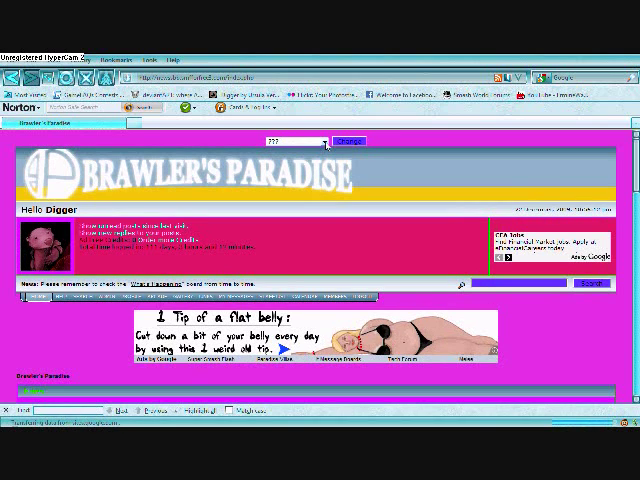
pyautogui.click(326, 143)
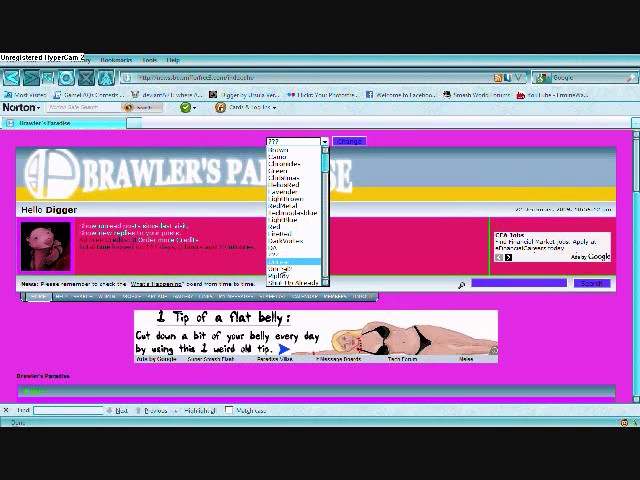
pyautogui.click(300, 268)
pyautogui.click(341, 145)
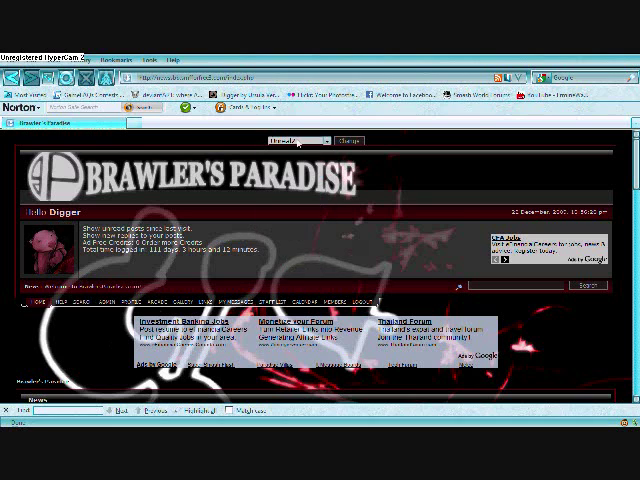
pyautogui.scroll(-10, 256, 229)
pyautogui.scroll(-3, 274, 267)
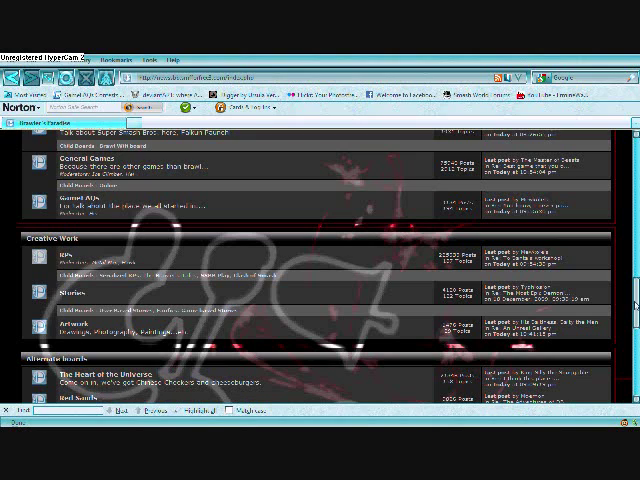
pyautogui.scroll(2, 320, 265)
pyautogui.scroll(1, 530, 277)
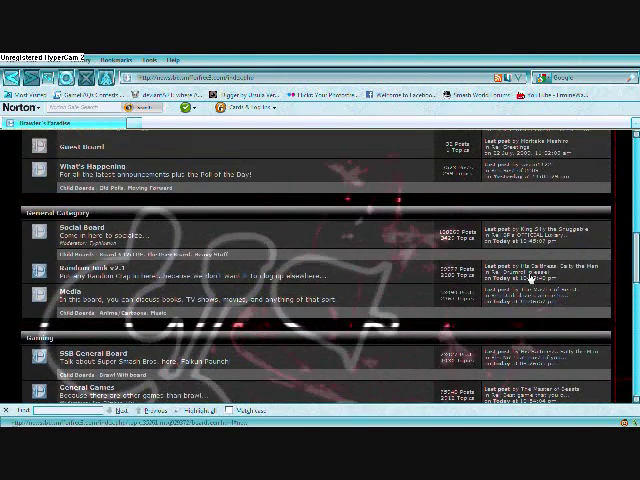
# Open the Drumroll please! topic from its last-post link in Random Junk.
pyautogui.click(560, 216)
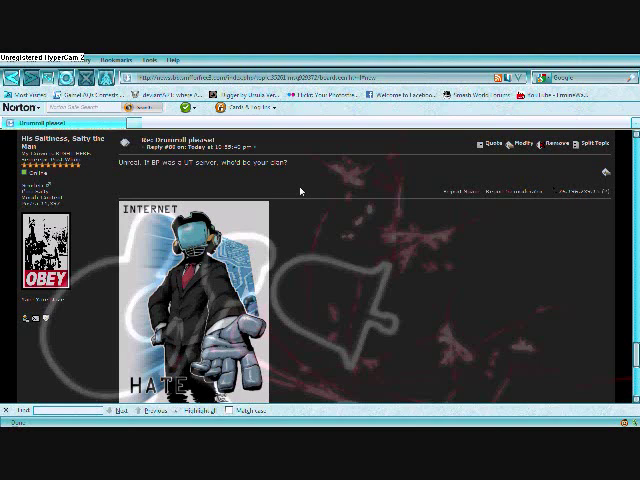
pyautogui.scroll(2, 352, 208)
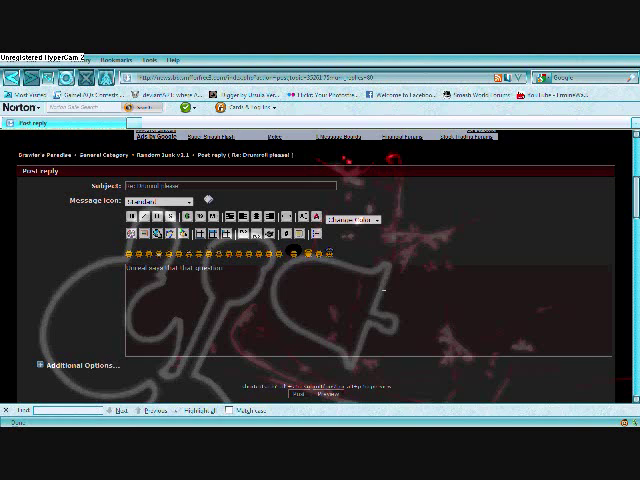
# Post the Drumroll please! reply calling that question unanswerable.
pyautogui.hotkey('alt', 's')
pyautogui.write('is unanswerable and that he wants to be banned. Next')
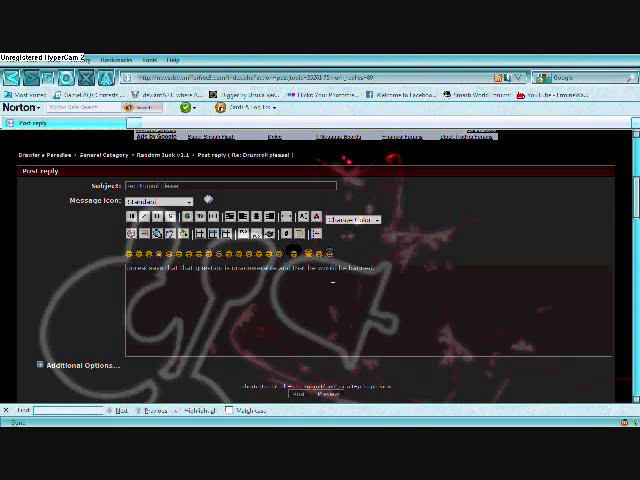
pyautogui.write('questioned this.')
pyautogui.hotkey('alt', 's')
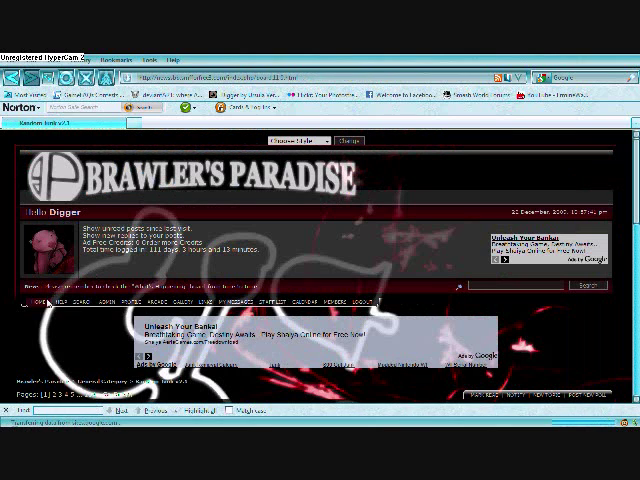
# Return to the Brawler's Paradise board index from the breadcrumb.
pyautogui.click(42, 302)
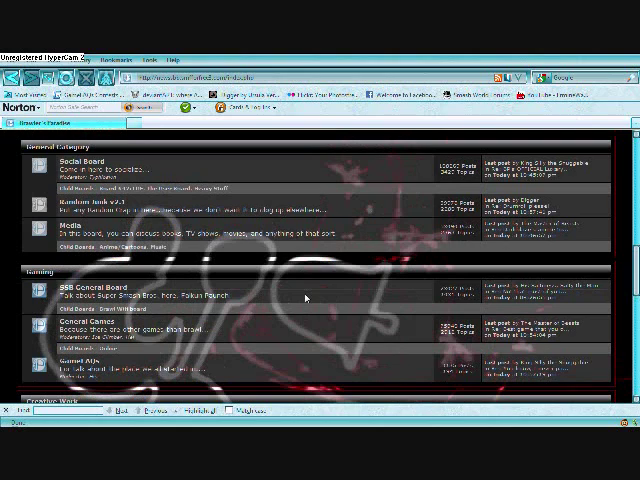
pyautogui.scroll(1, 305, 298)
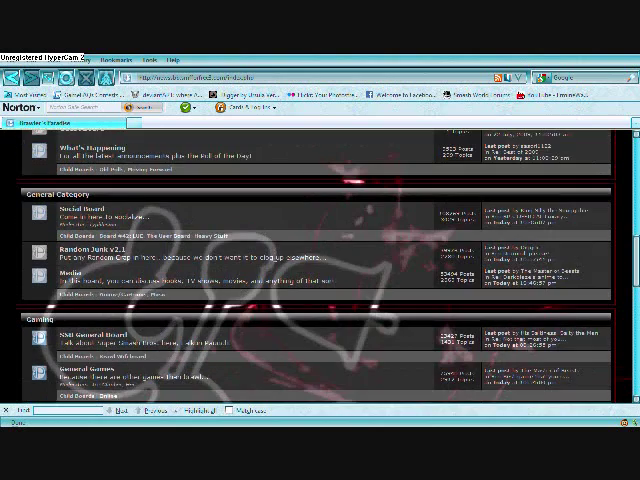
pyautogui.scroll(3, 290, 280)
pyautogui.scroll(1, 276, 265)
pyautogui.scroll(-1, 276, 276)
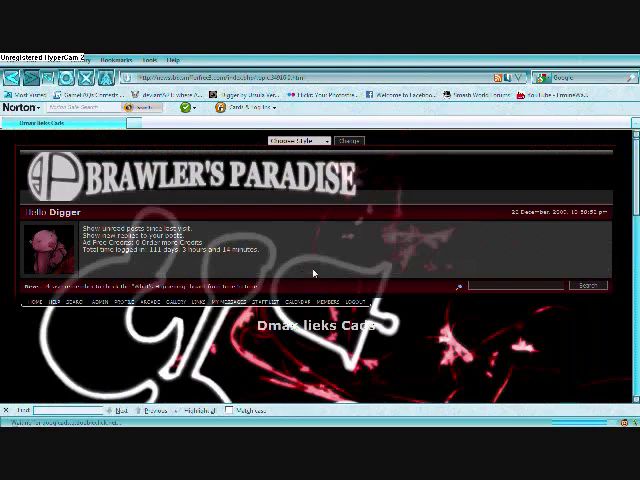
pyautogui.scroll(-1, 314, 272)
pyautogui.scroll(-4, 314, 272)
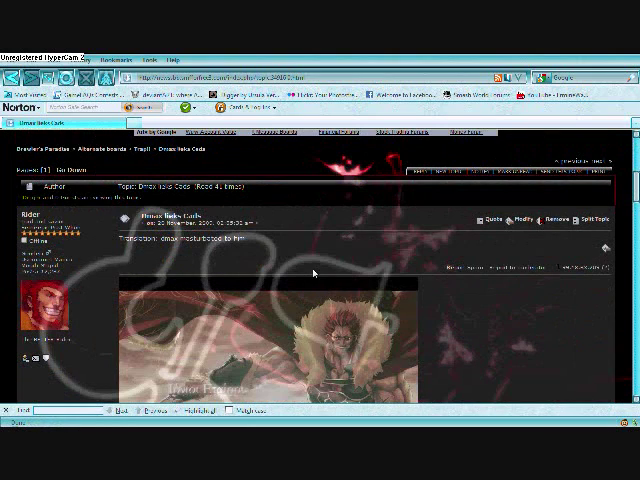
pyautogui.scroll(-1, 358, 241)
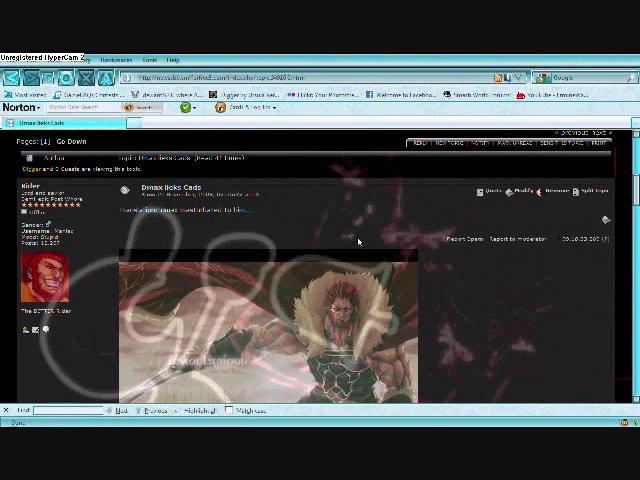
pyautogui.scroll(-1, 358, 241)
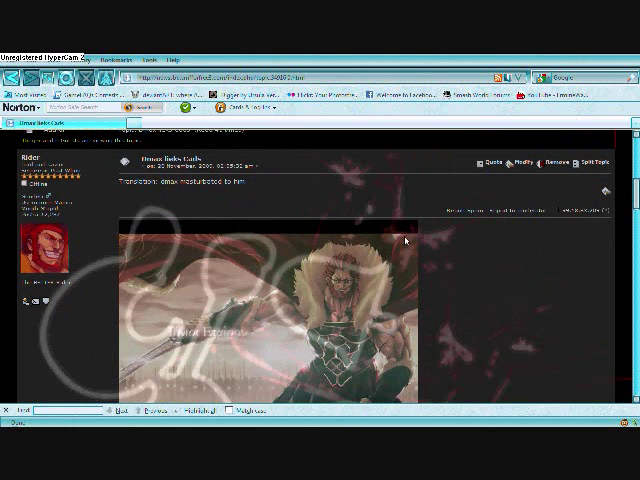
pyautogui.scroll(-1, 403, 235)
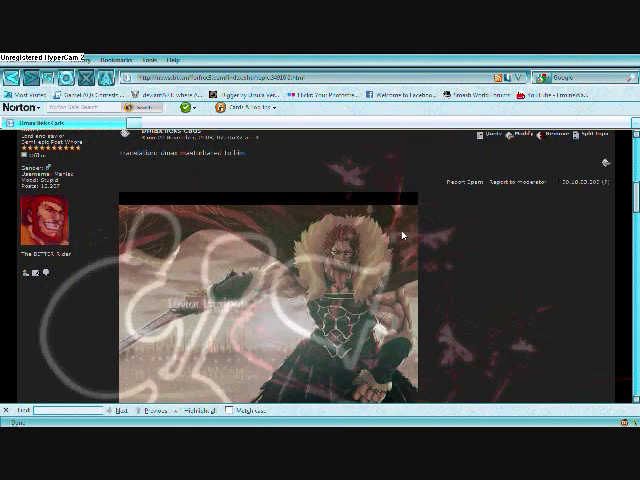
pyautogui.scroll(-2, 403, 235)
pyautogui.scroll(-5, 403, 235)
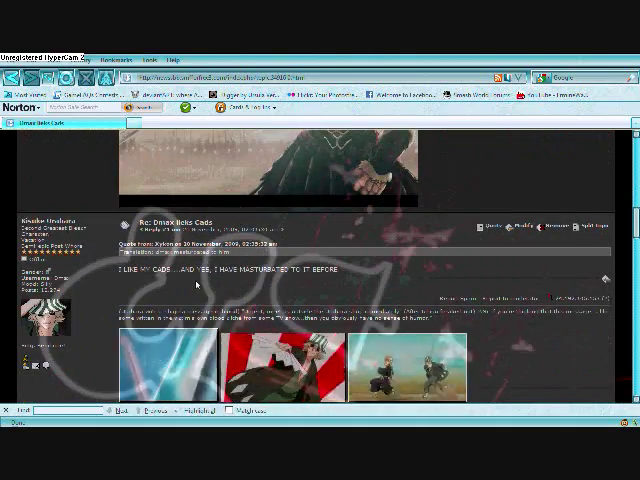